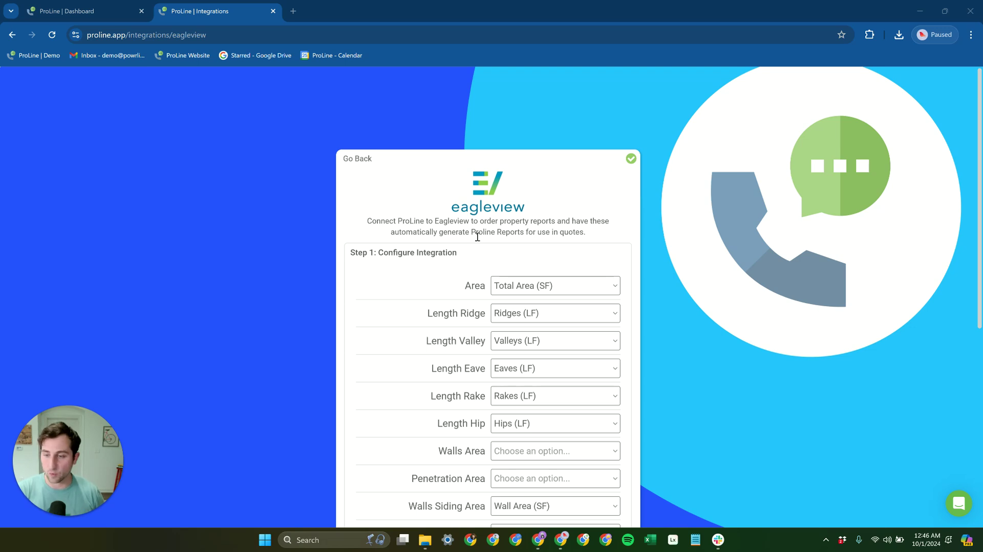
Return from the EagleView integration page to the ProLine dashboard's project pipeline board.
click(128, 6)
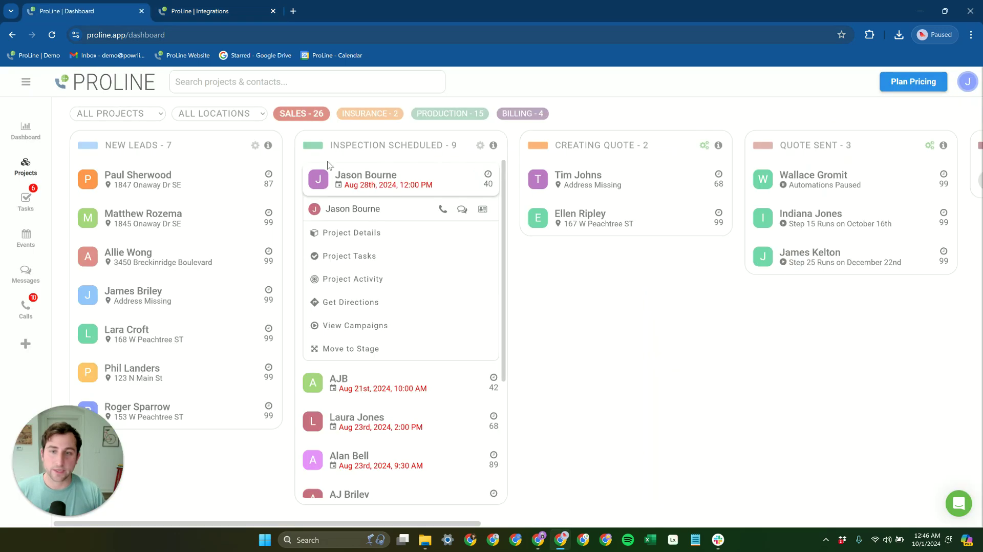
Start a new EagleView order from the scheduled-inspection project's Measure tab, moving the marker onto the roof.
click(357, 232)
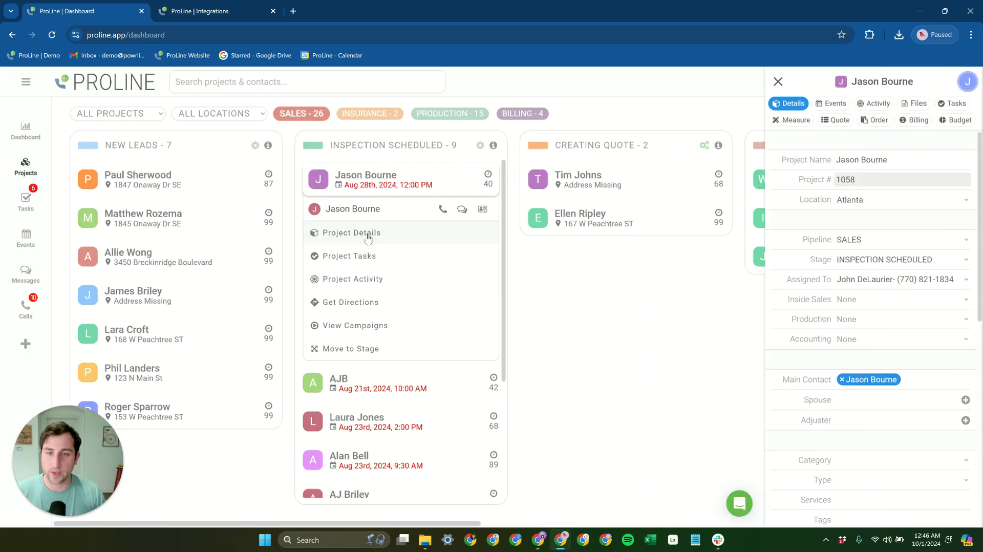
click(801, 129)
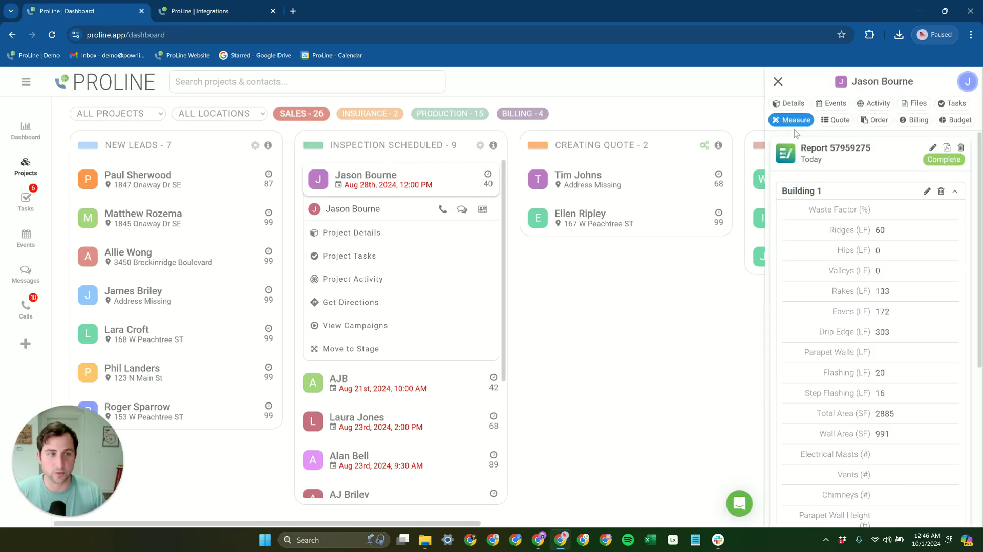
click(852, 160)
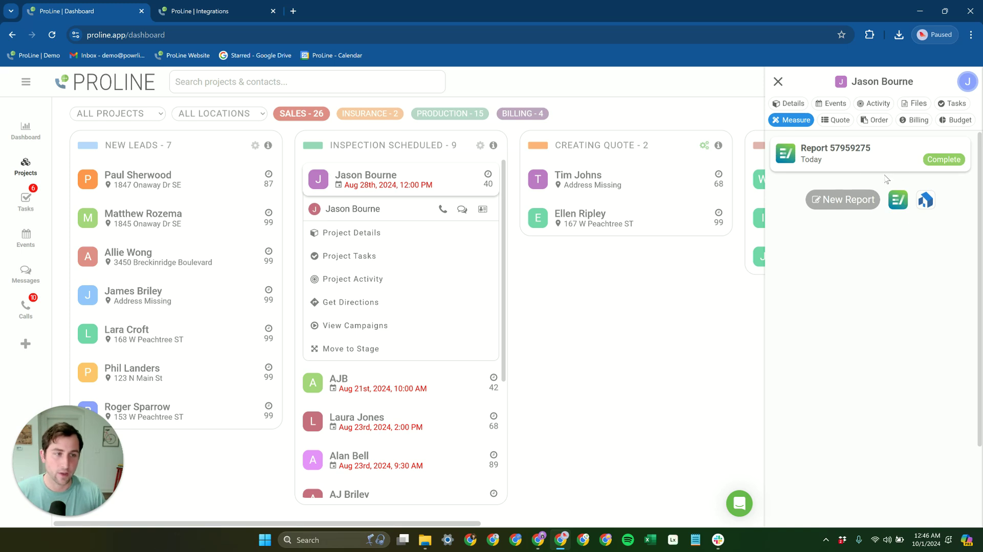
click(898, 200)
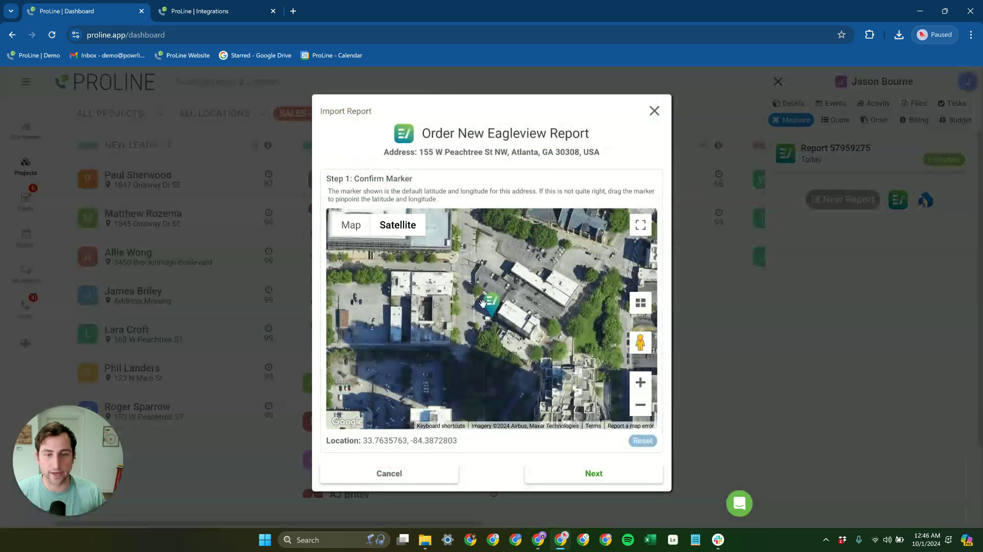
drag(483, 303, 517, 303)
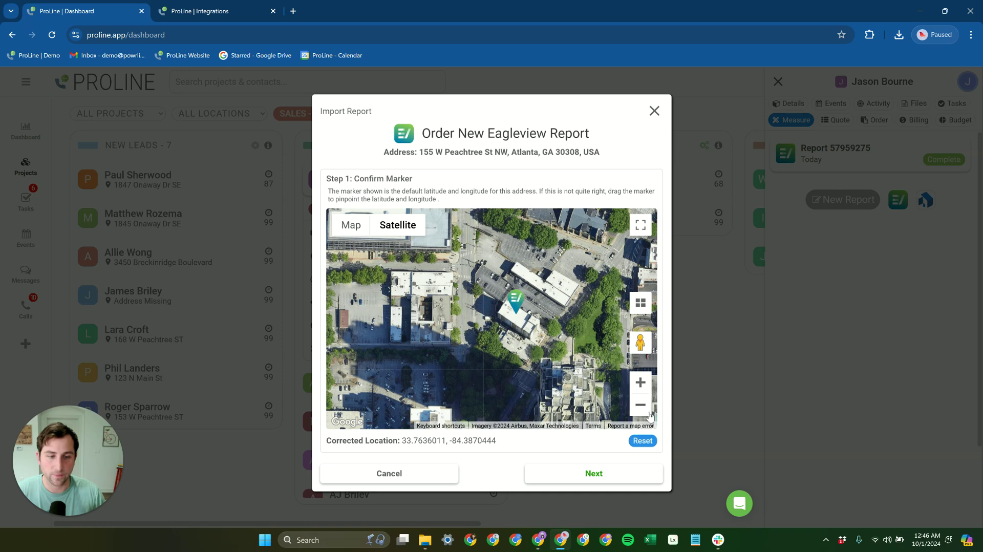
Order a QuickSquares - Residential report, Quick delivery, Primary Plus Detached Garage, then expand report 61772870.
click(609, 472)
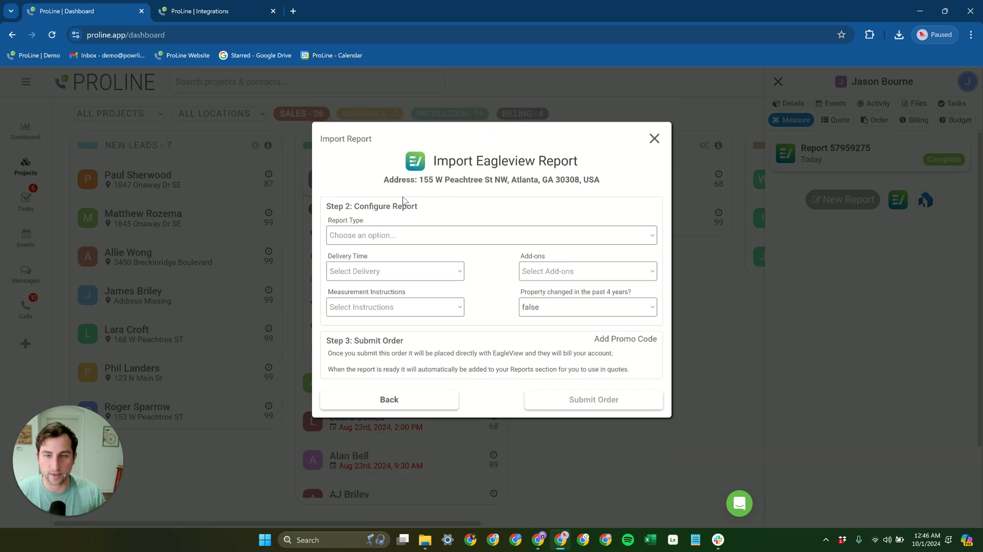
click(389, 241)
click(391, 266)
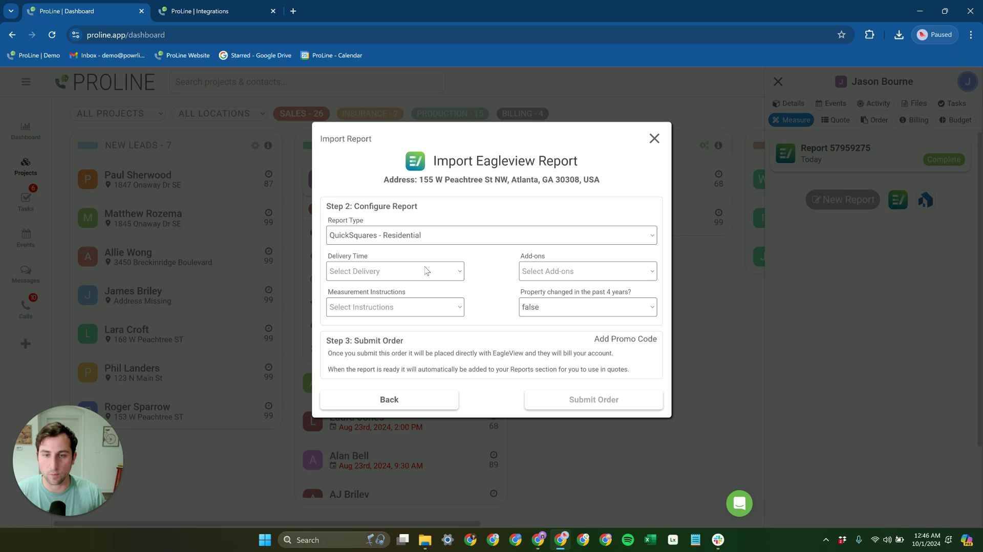
click(405, 271)
click(407, 290)
click(406, 307)
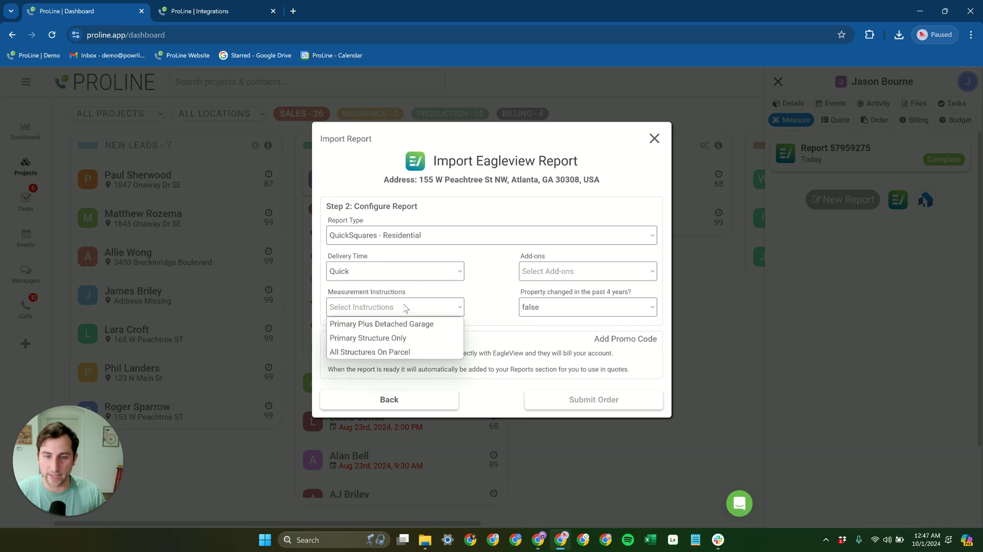
click(410, 328)
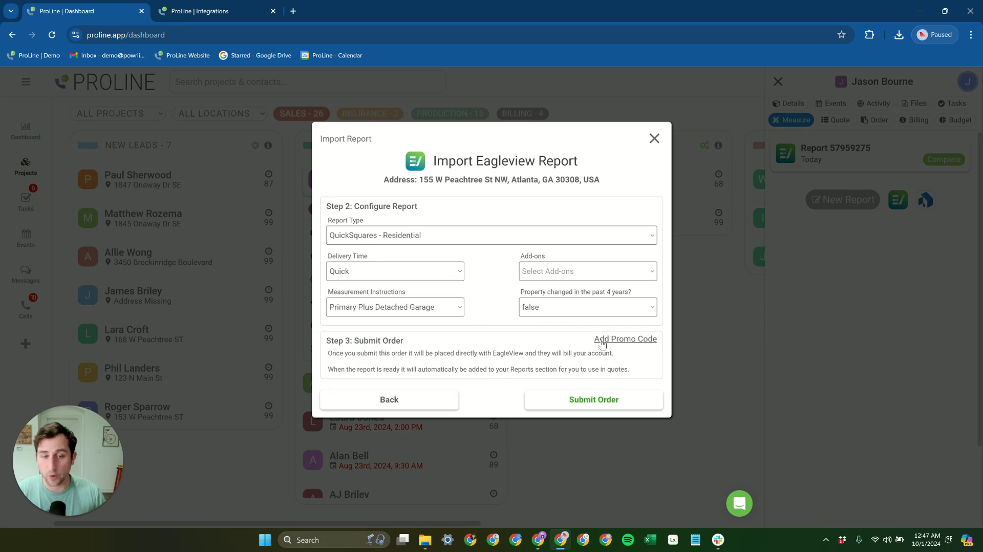
click(575, 395)
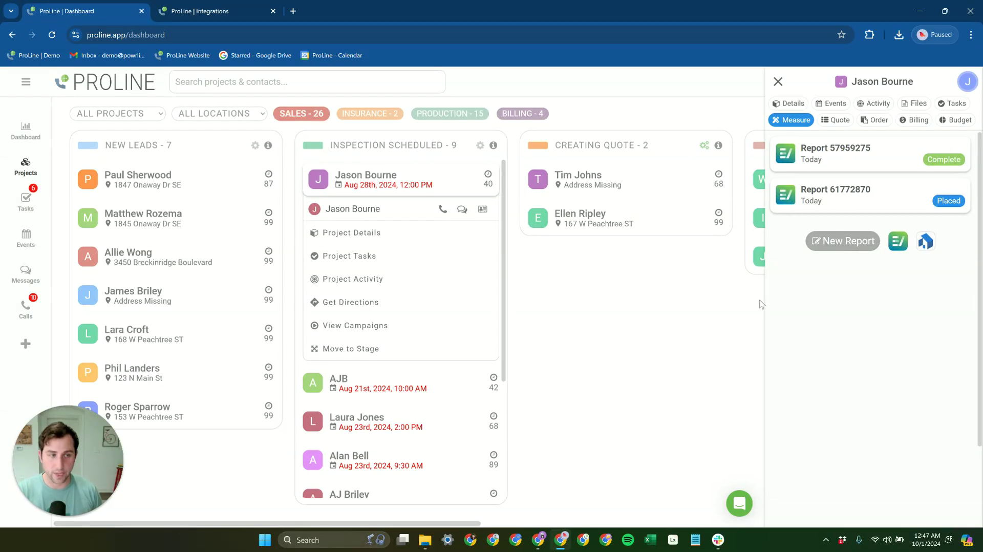
click(888, 205)
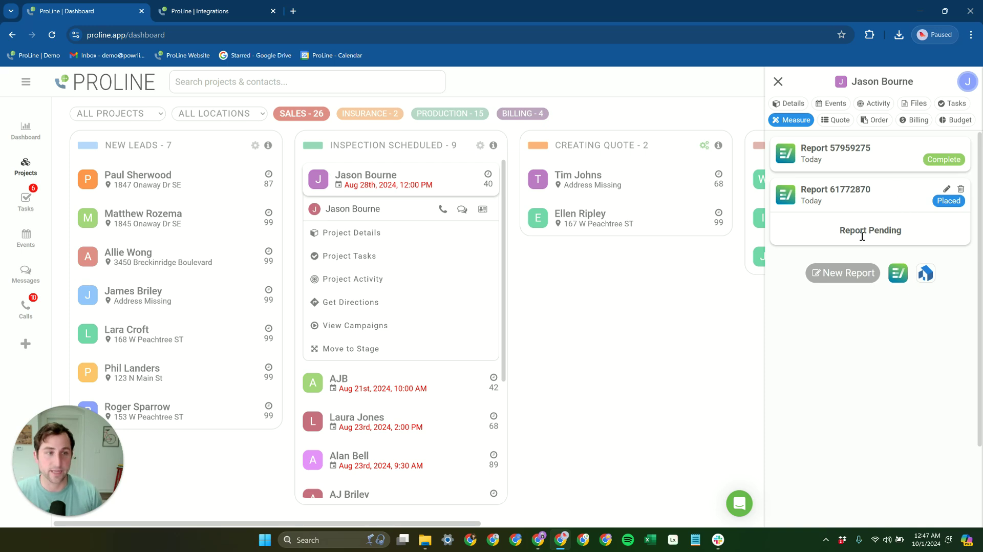
Reopen the EagleView order dialog from the pending report 61772870.
click(898, 274)
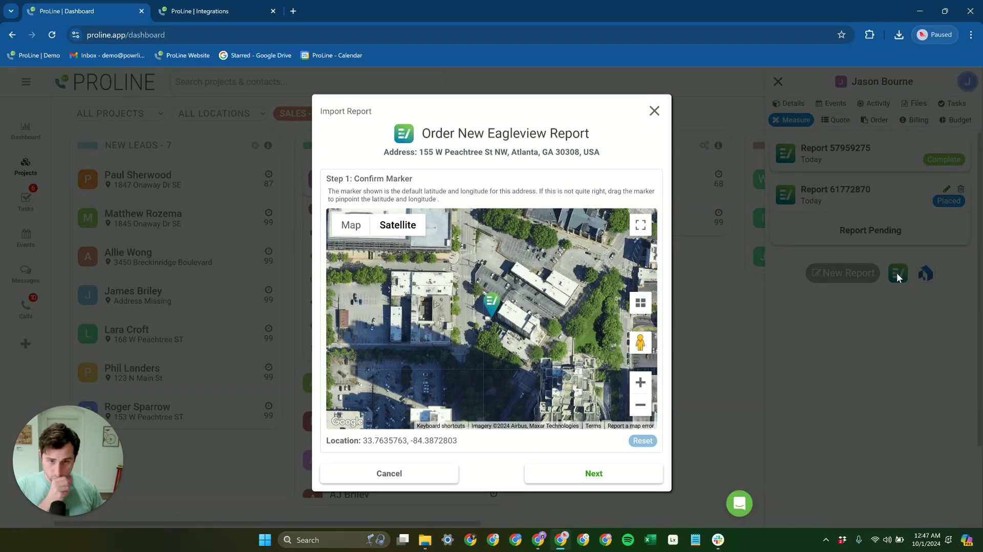
Switch to Import Report, clear the pre-filled address search, and browse existing EagleView reports.
click(342, 114)
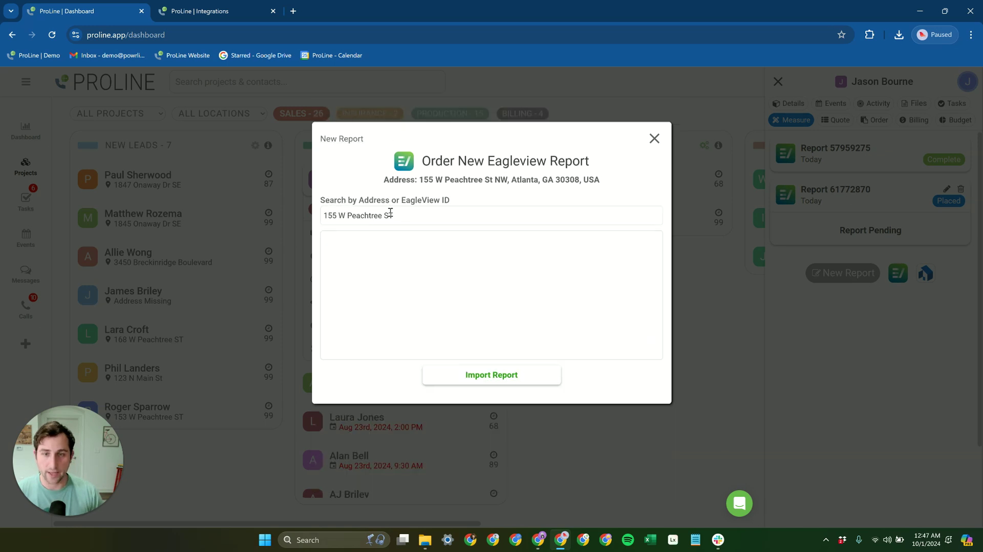
drag(390, 213, 310, 225)
key(BackSpace)
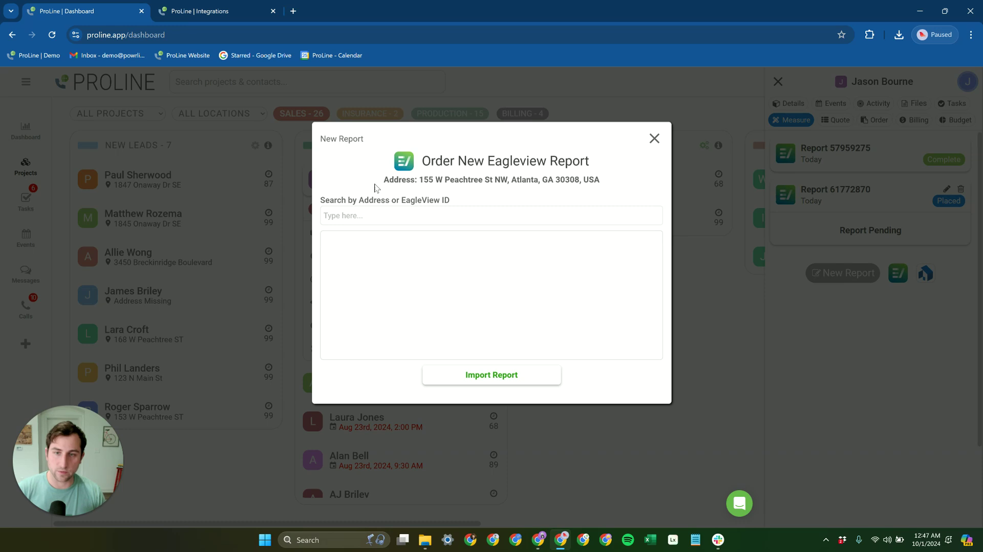
click(371, 216)
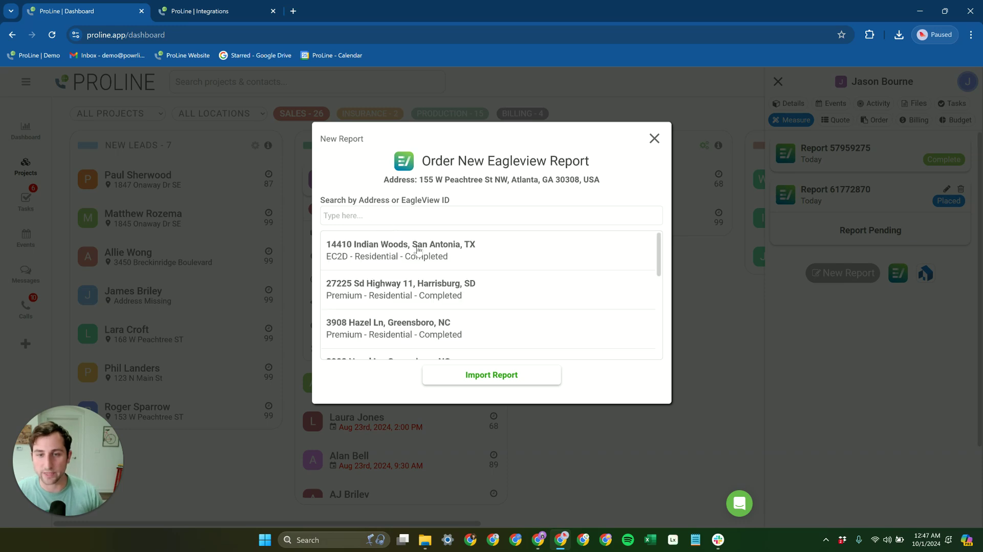
scroll(445, 280, down, 5)
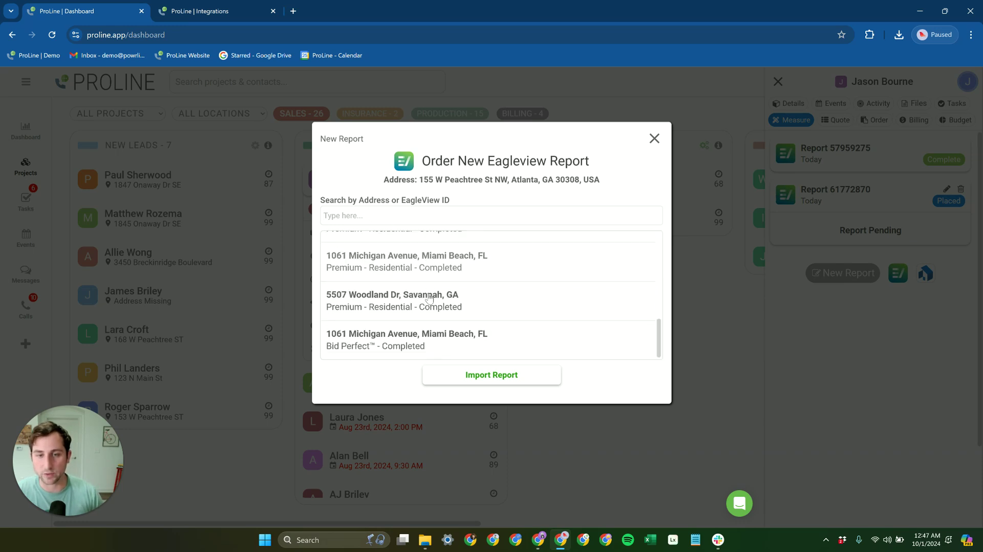
scroll(429, 297, up, 5)
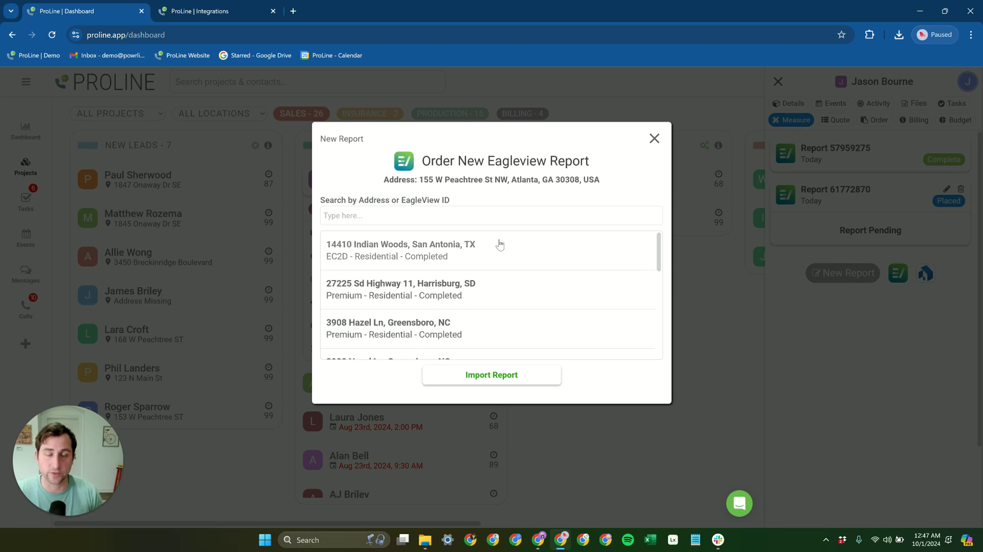
click(654, 140)
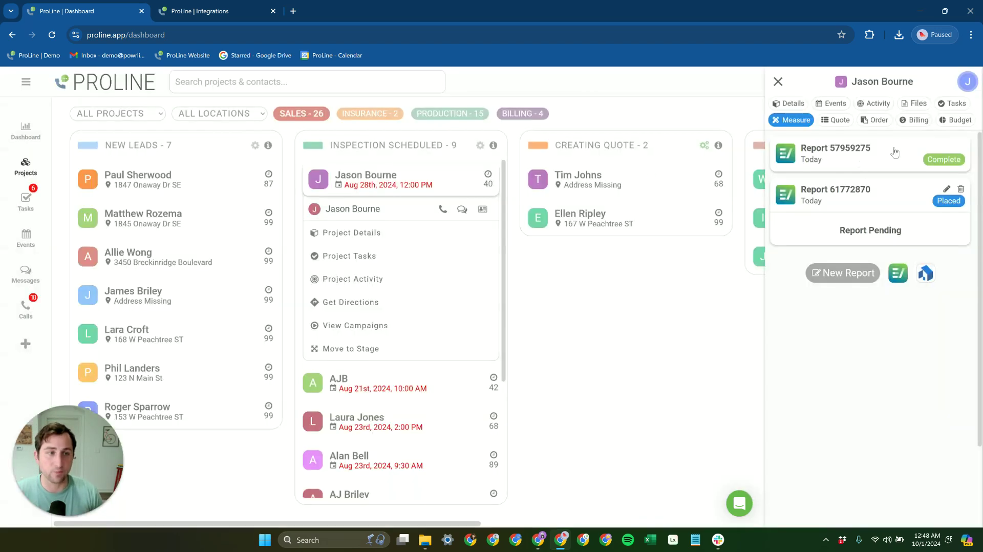
click(894, 152)
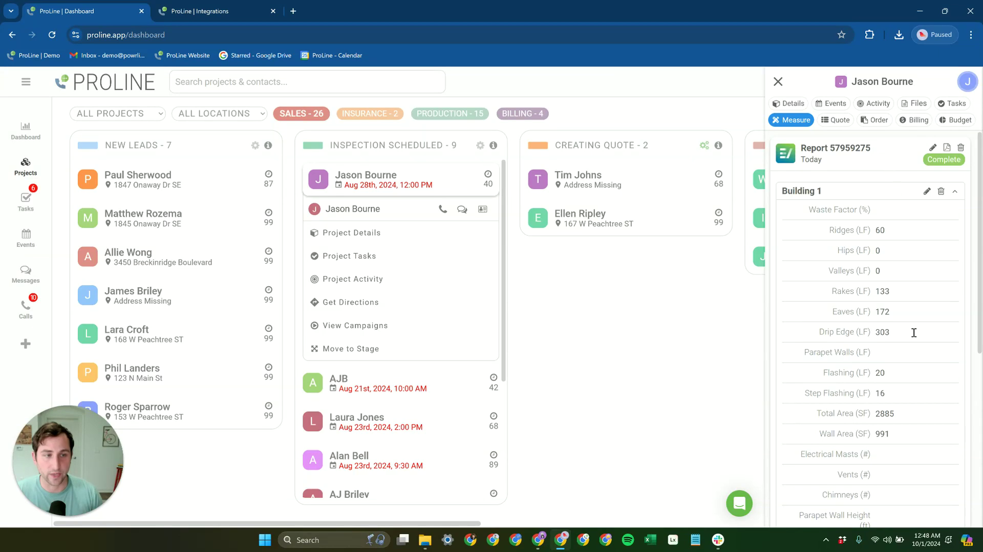
click(852, 195)
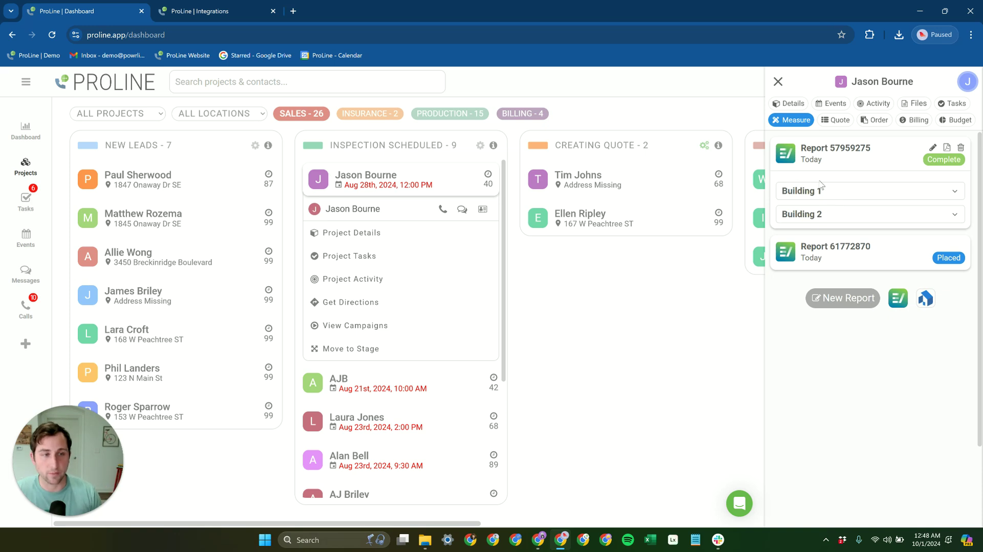
click(831, 194)
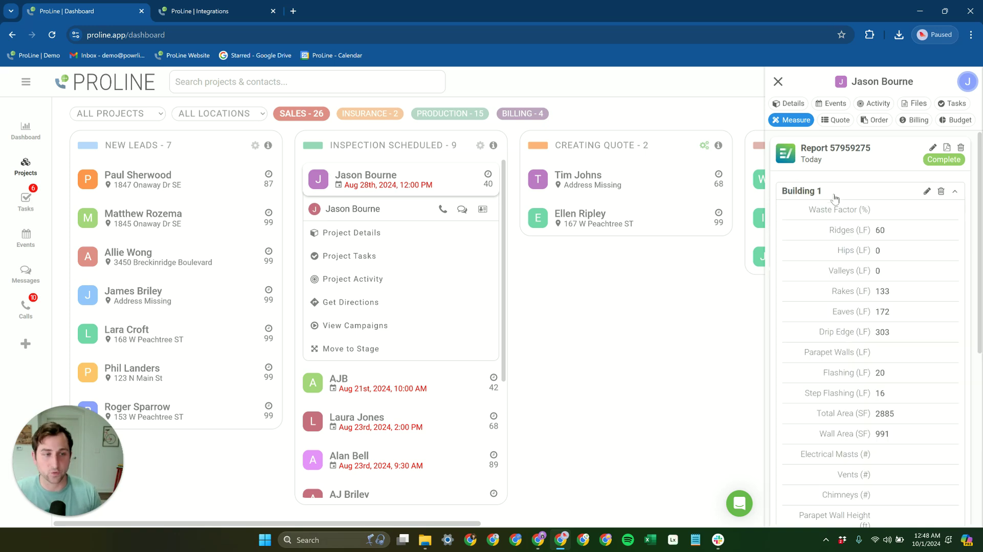
click(834, 195)
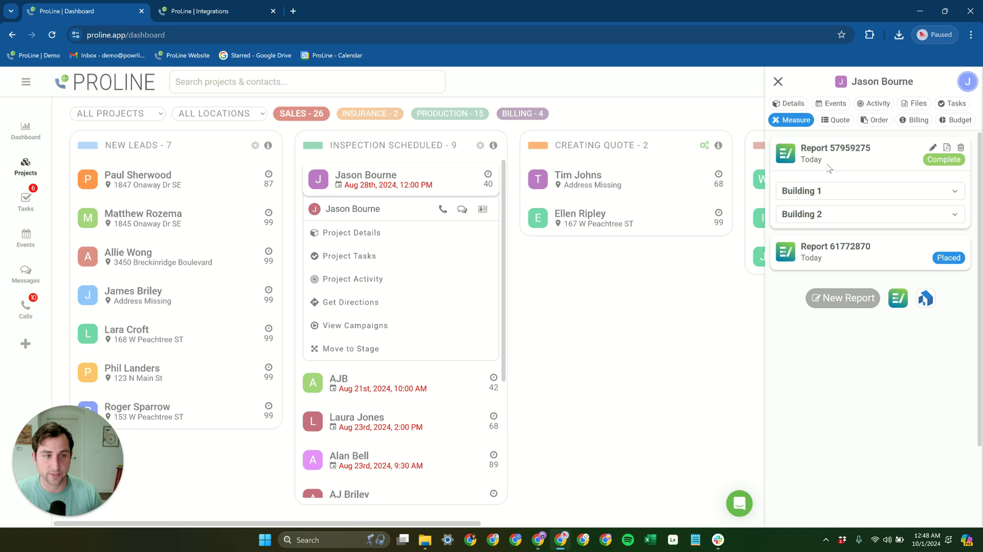
click(842, 196)
click(852, 196)
click(838, 217)
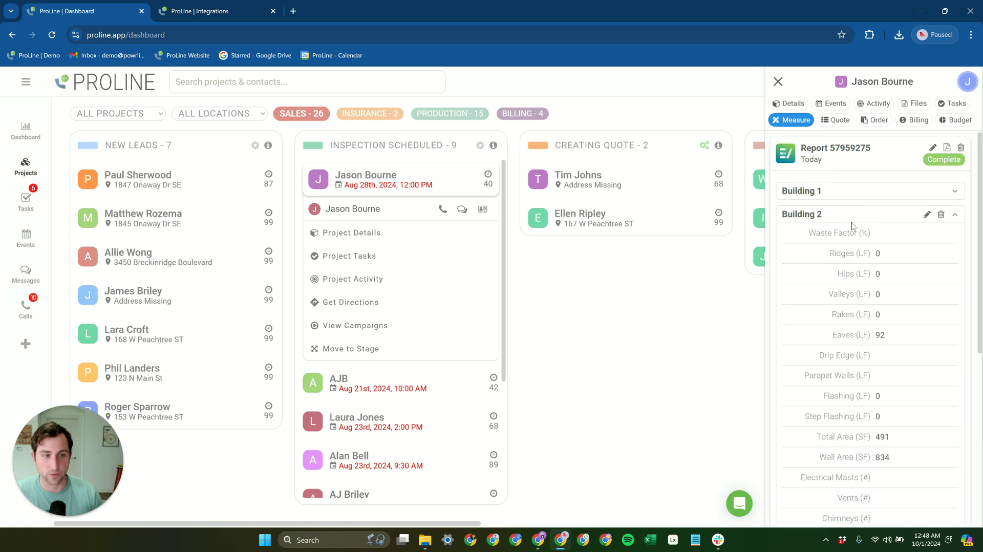
click(863, 218)
click(880, 193)
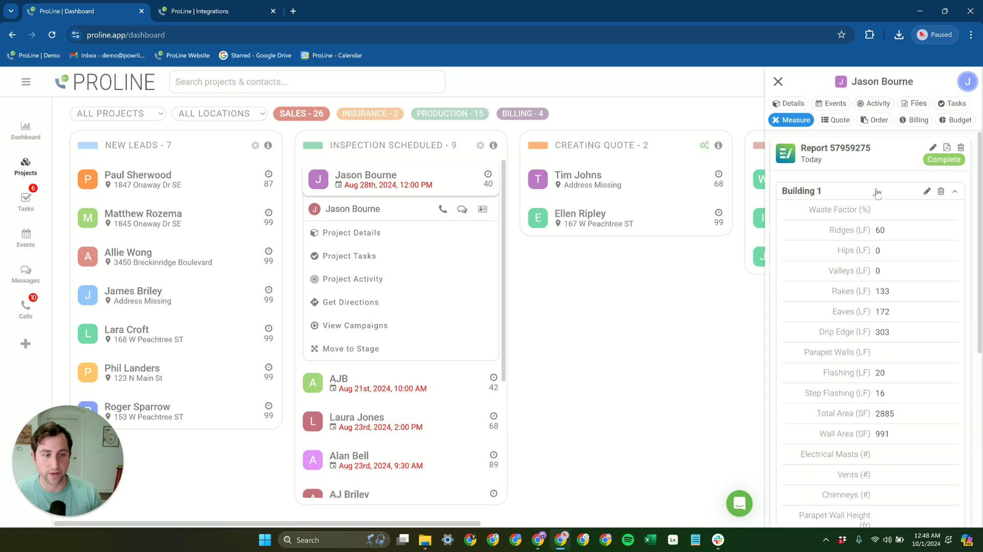
click(878, 194)
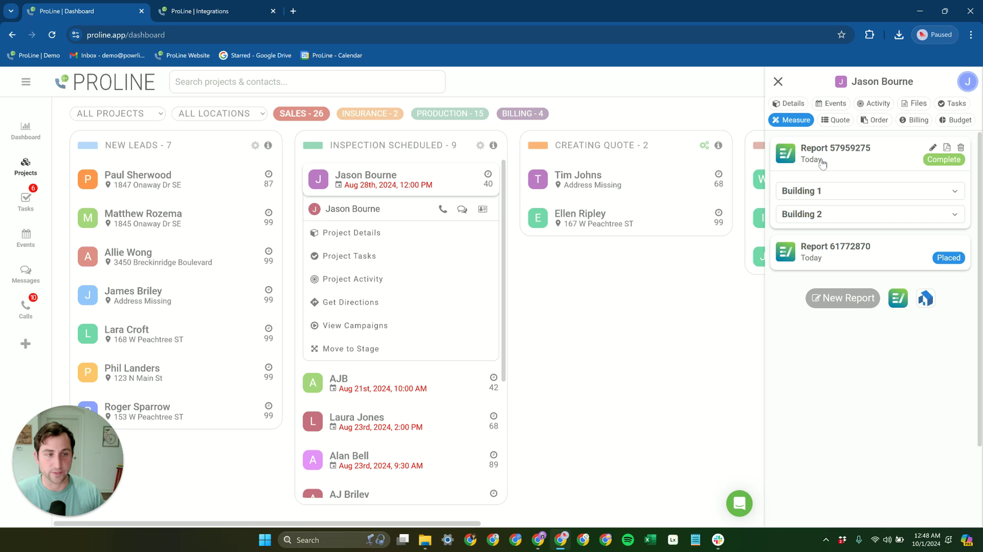
click(844, 197)
click(843, 196)
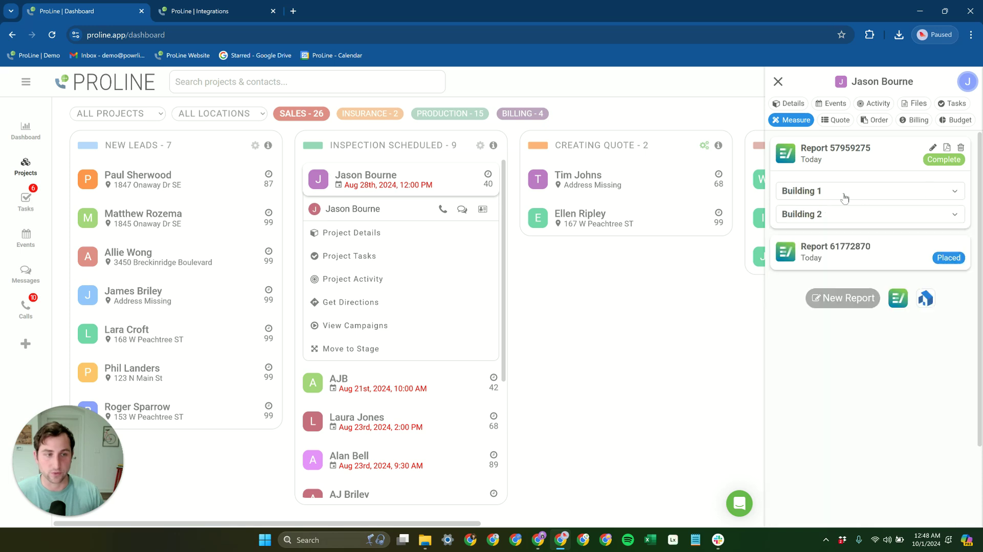
Create a Roof Replacement - Detailed Pricing (Multi-Option) quote containing Building 1 and Building 2.
click(839, 121)
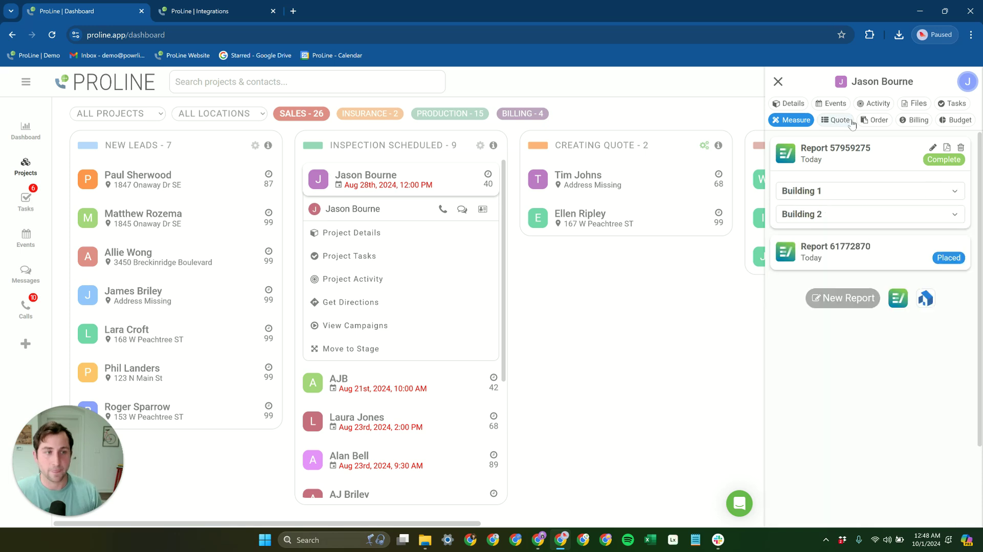
click(866, 158)
click(475, 191)
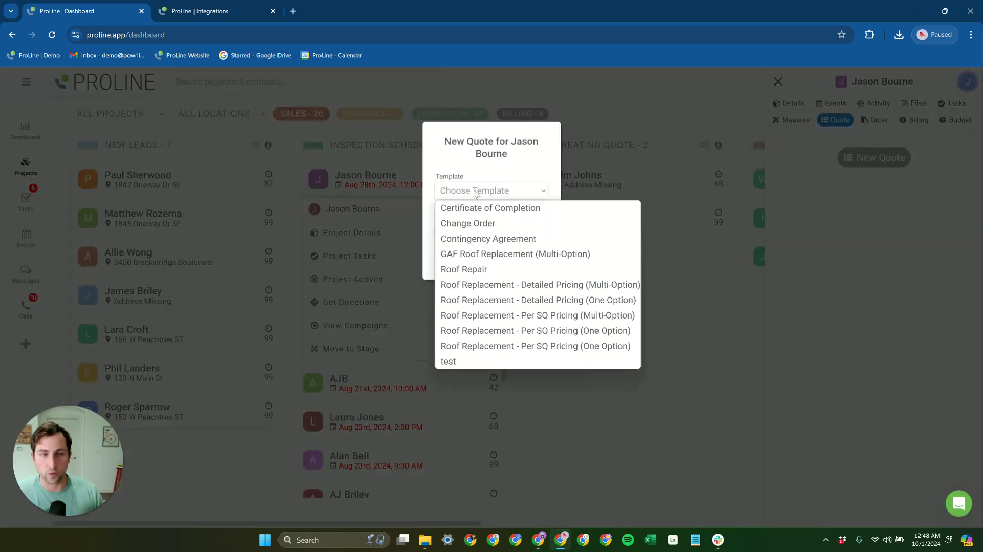
click(552, 289)
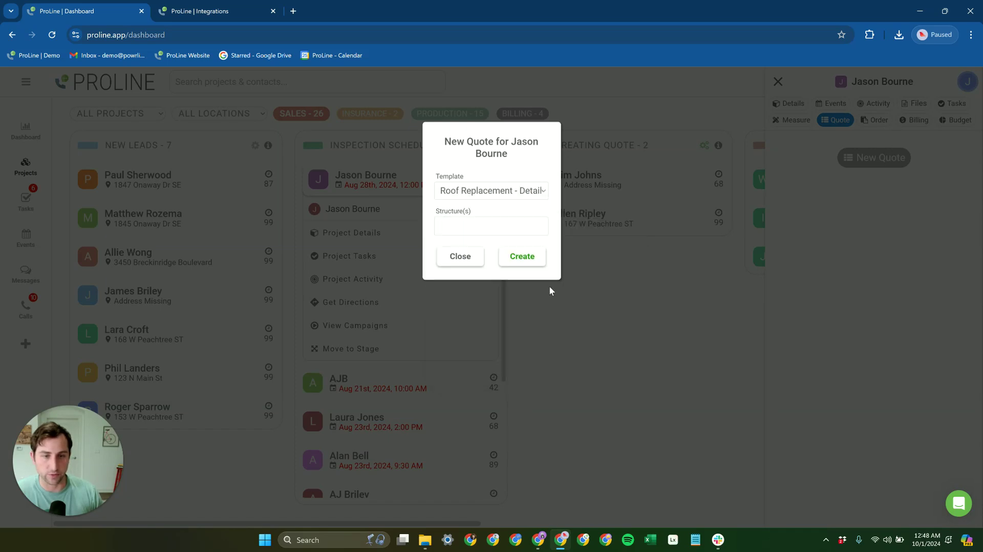
click(501, 228)
click(486, 225)
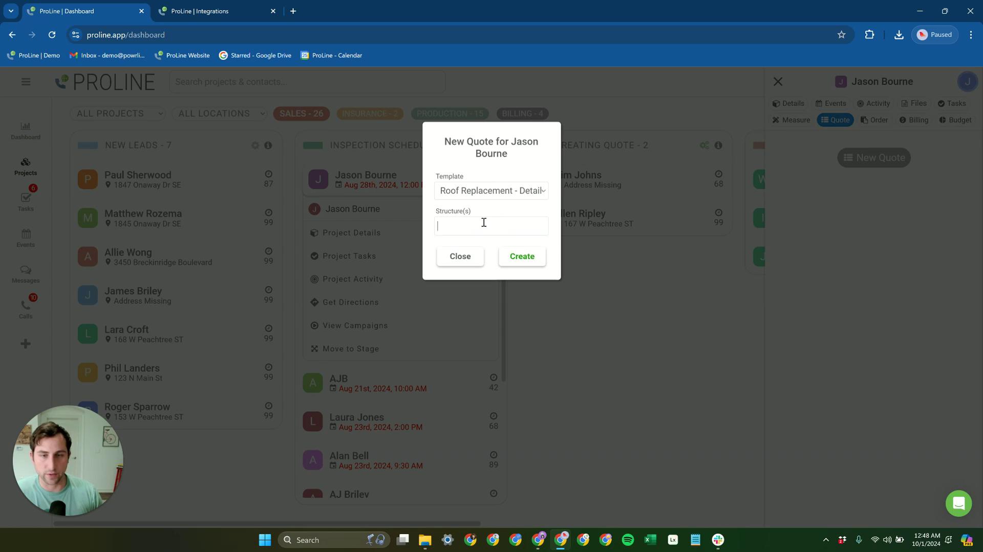
click(484, 222)
click(486, 238)
click(531, 233)
click(522, 253)
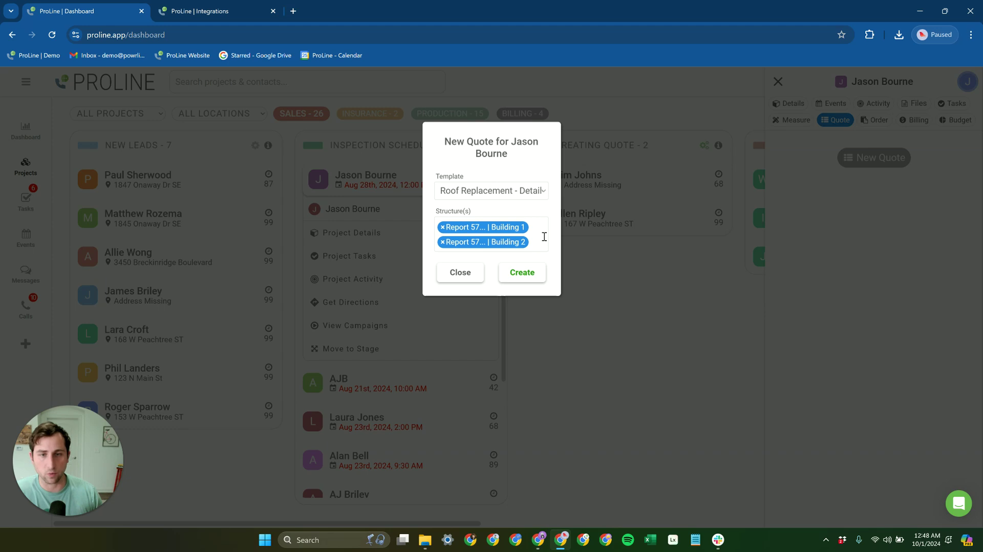
click(522, 275)
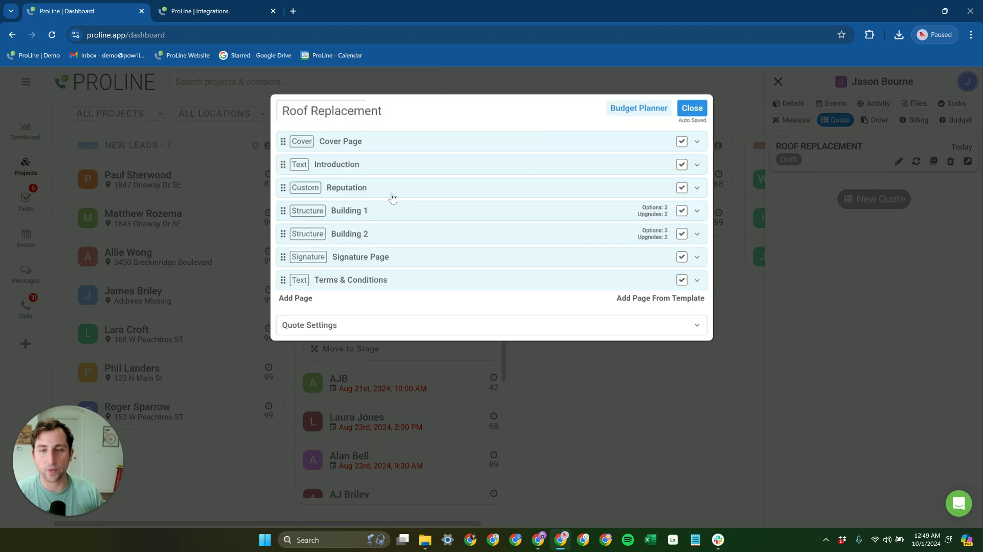
Review the Building 1 and Building 2 line items, then close the quote editor.
click(697, 211)
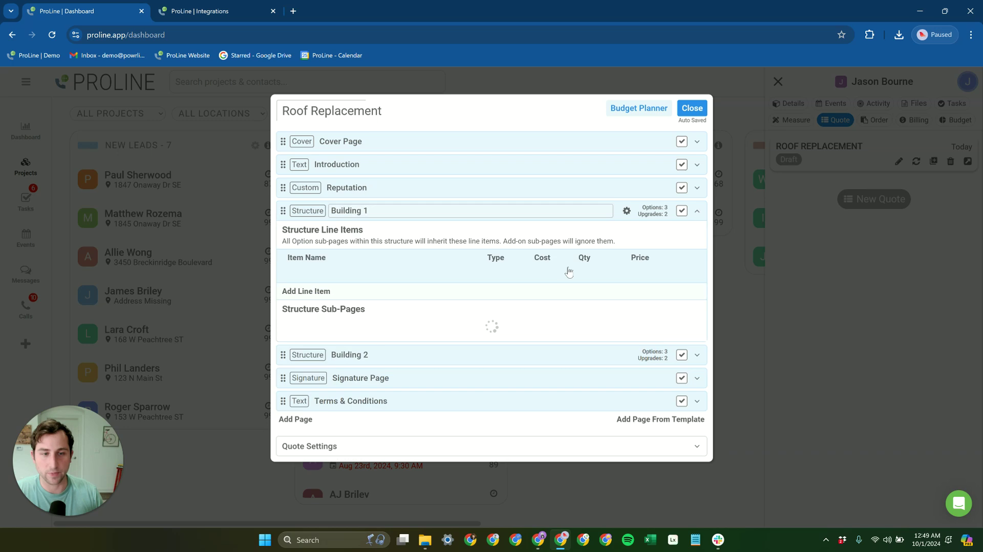
click(695, 212)
click(695, 212)
scroll(635, 259, down, 8)
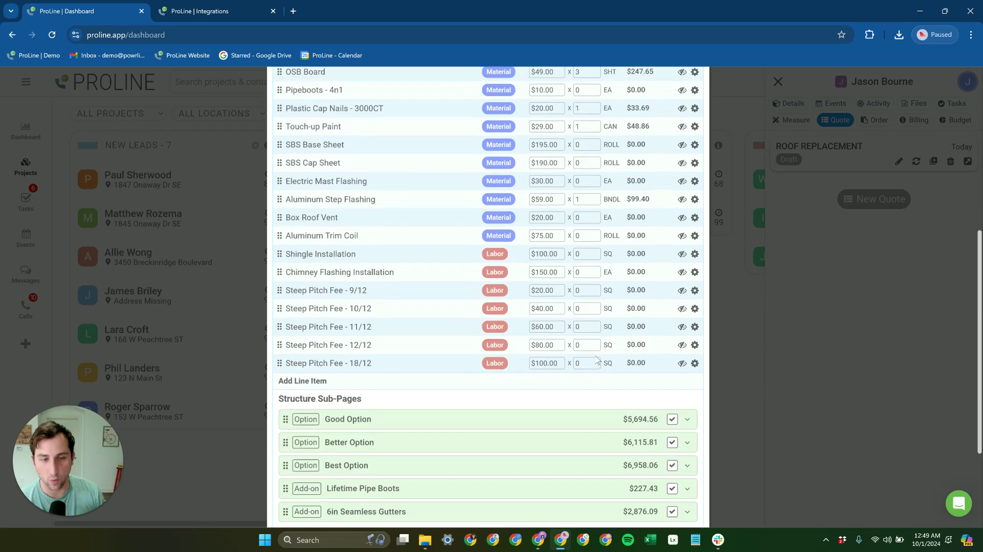
scroll(587, 286, up, 5)
click(694, 108)
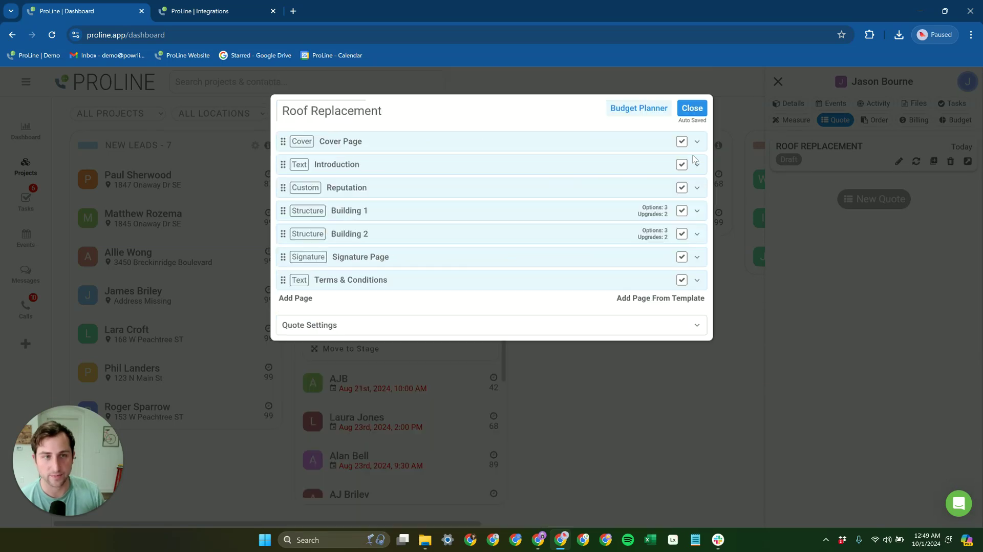
click(697, 233)
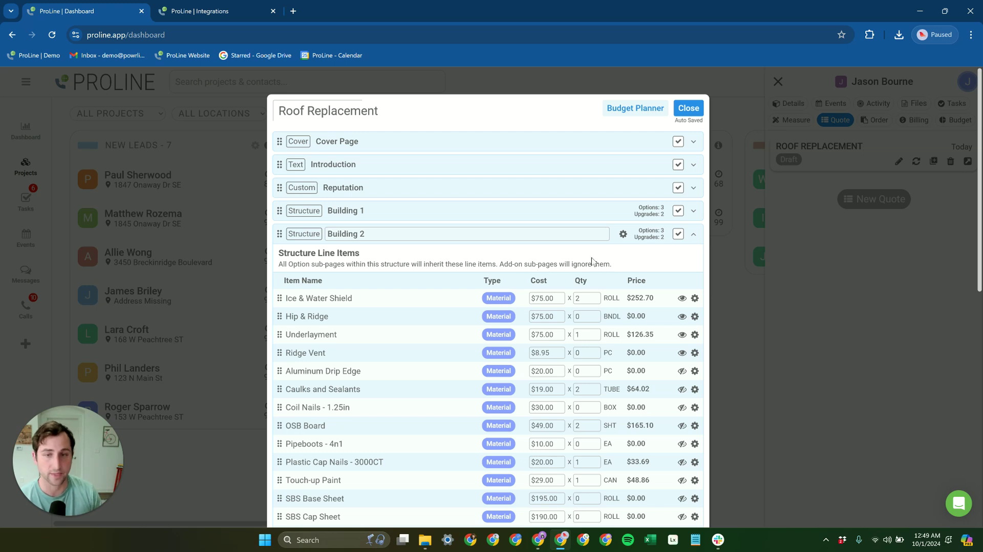
click(693, 234)
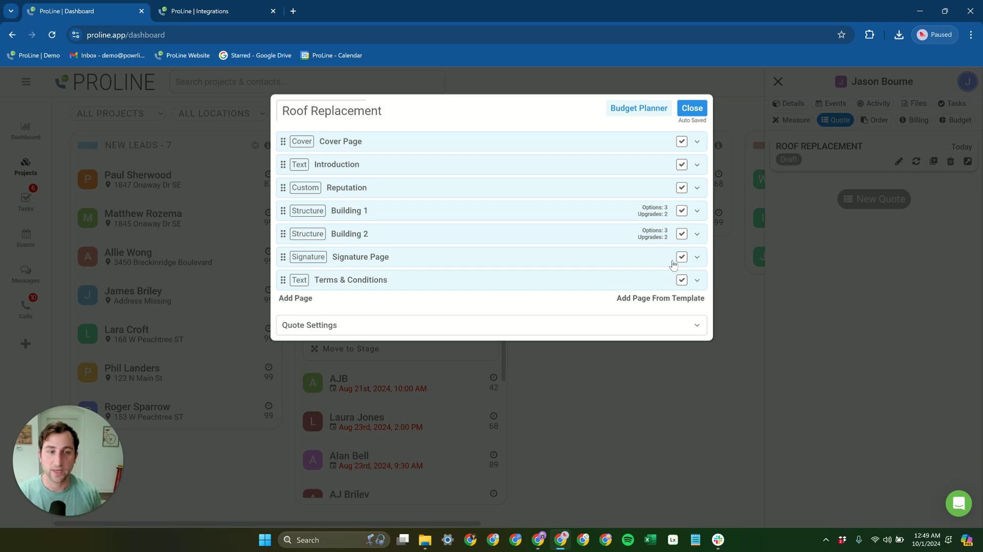
click(578, 217)
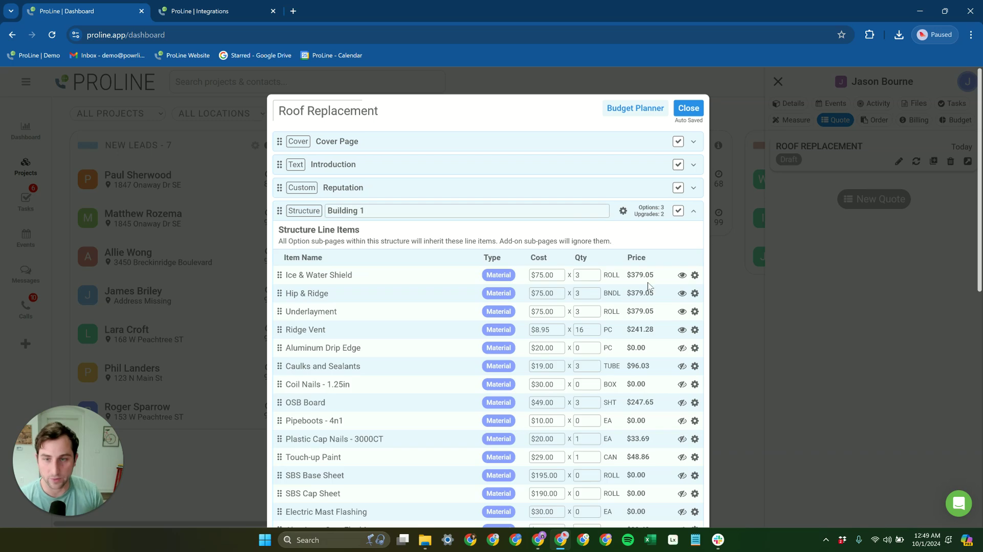
scroll(644, 286, down, 5)
scroll(660, 281, up, 5)
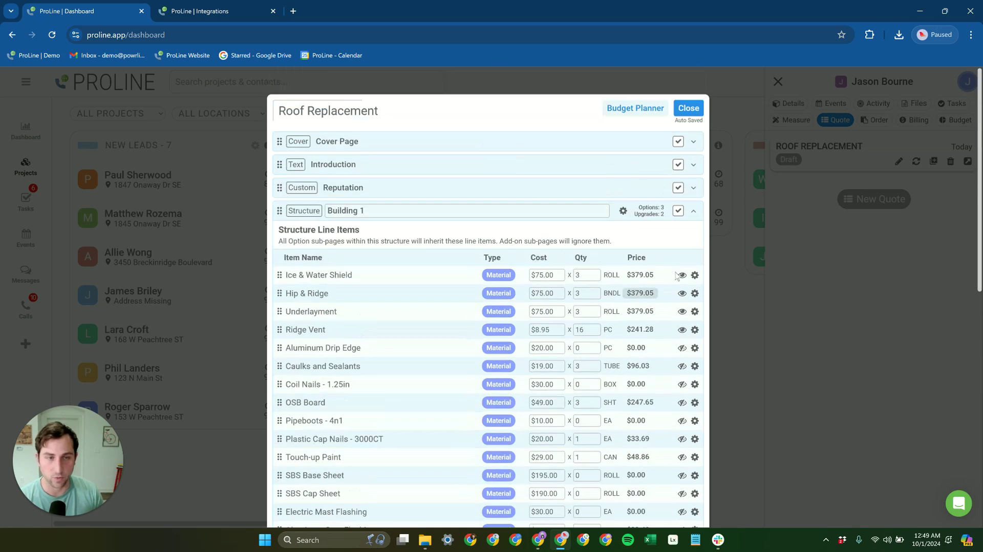
click(694, 211)
click(683, 109)
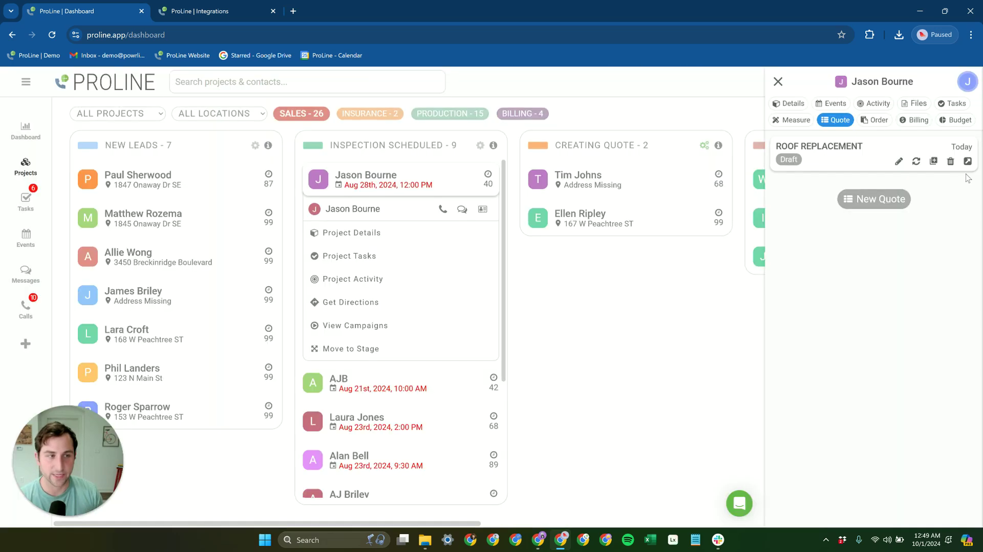
Preview the Roof Replacement quote as its 16-page PDF document.
click(967, 162)
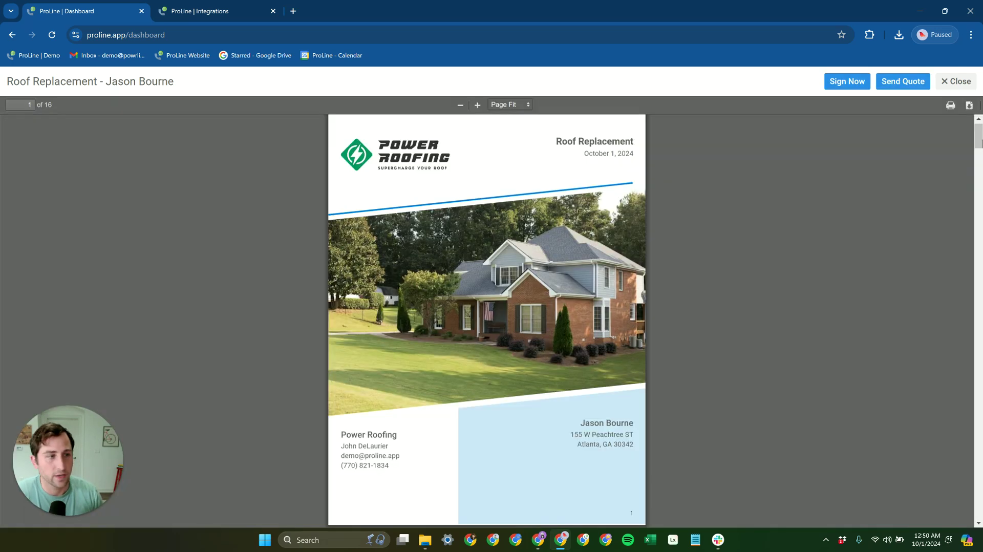
Scroll through the quote's per-building options and add-ons down to the page 14 Signature Page.
drag(978, 139, 974, 212)
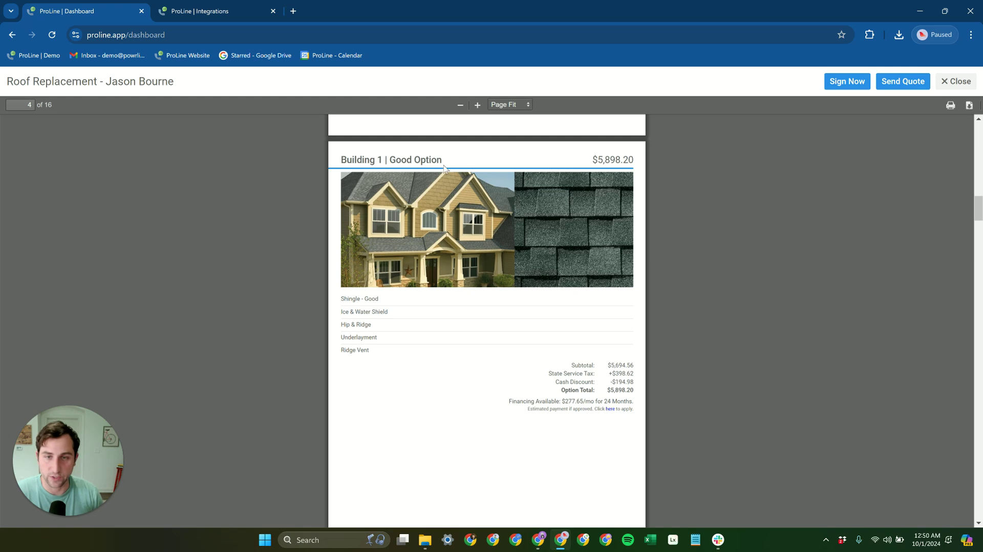
drag(978, 208, 978, 217)
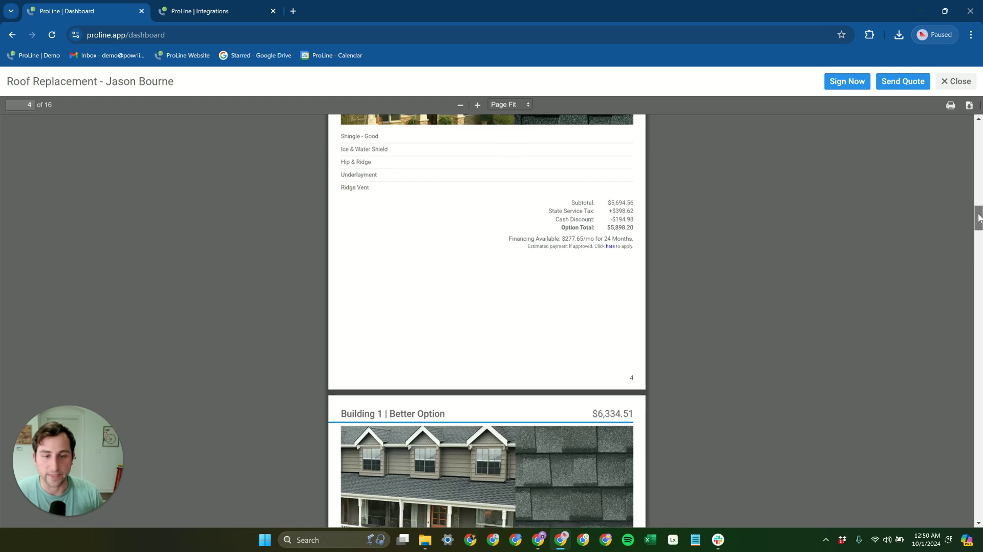
scroll(978, 217, down, 2)
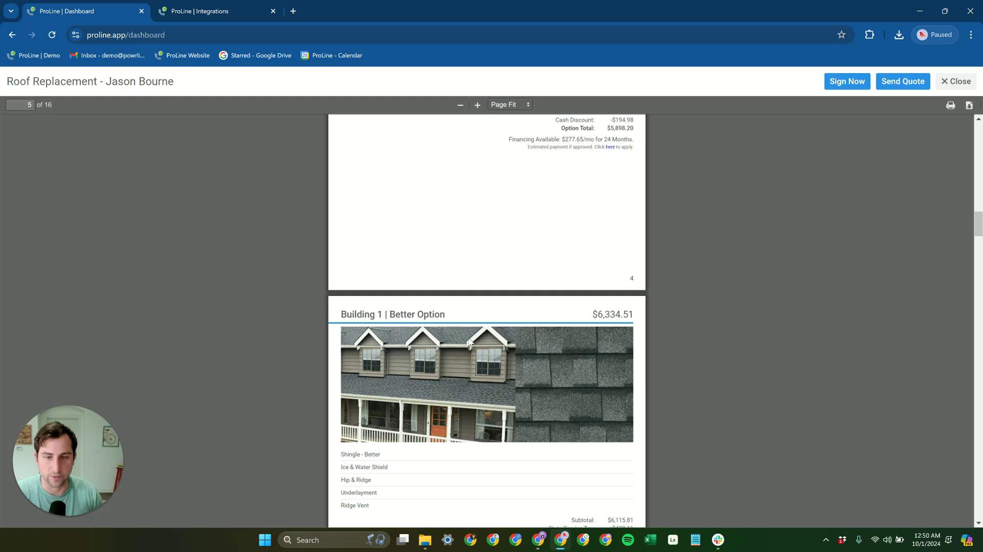
click(979, 257)
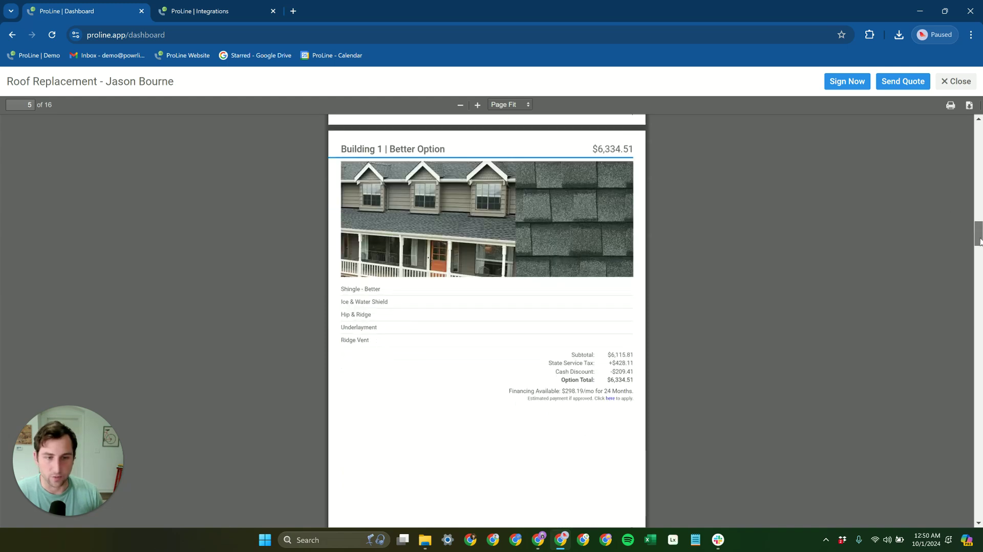
drag(978, 234, 979, 210)
scroll(596, 240, down, 12)
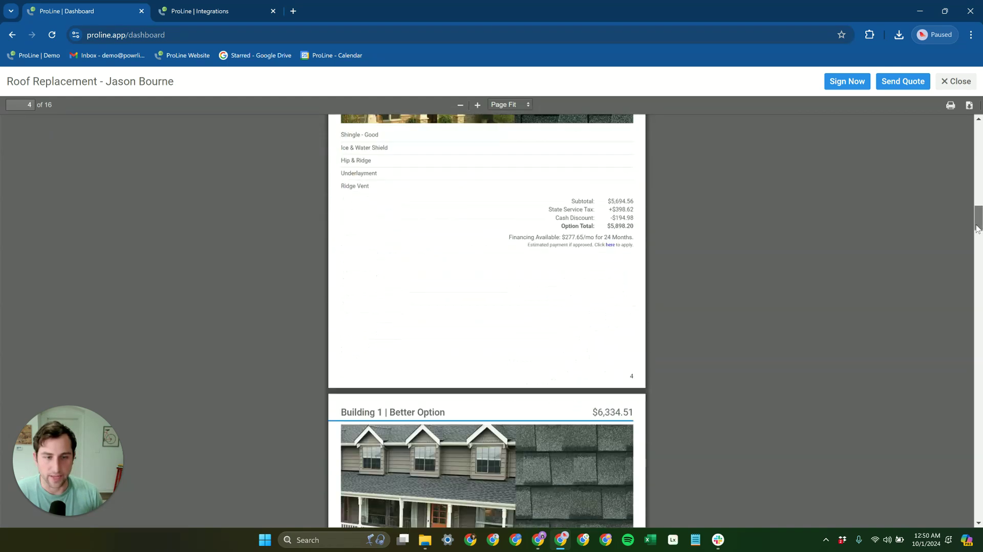
scroll(456, 275, down, 12)
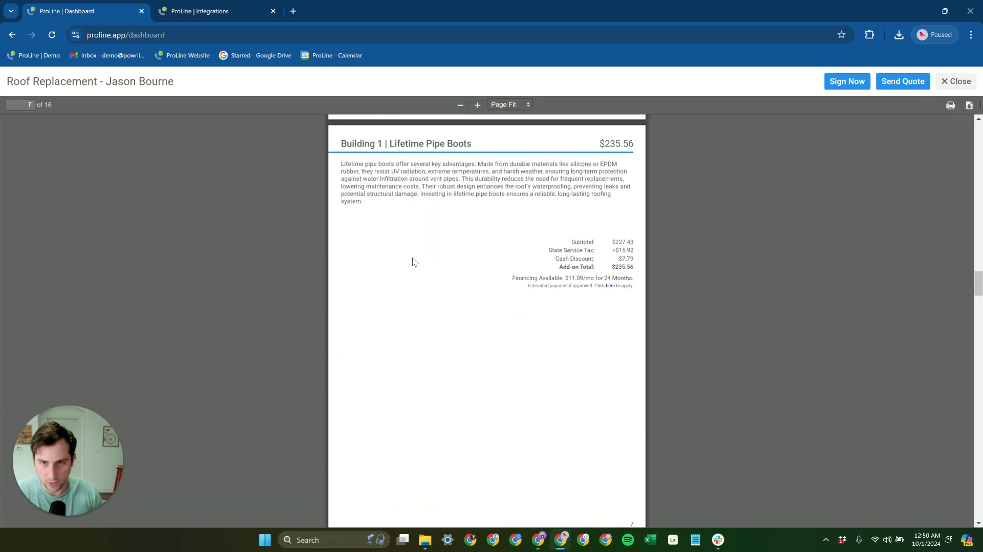
scroll(412, 269, up, 3)
scroll(421, 291, down, 2)
scroll(421, 290, down, 15)
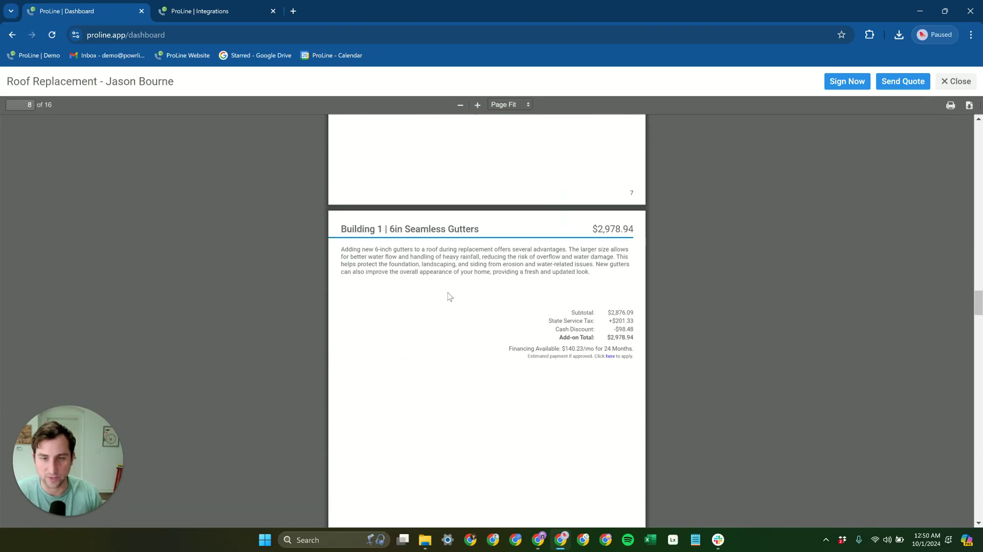
scroll(537, 302, down, 6)
scroll(540, 299, up, 20)
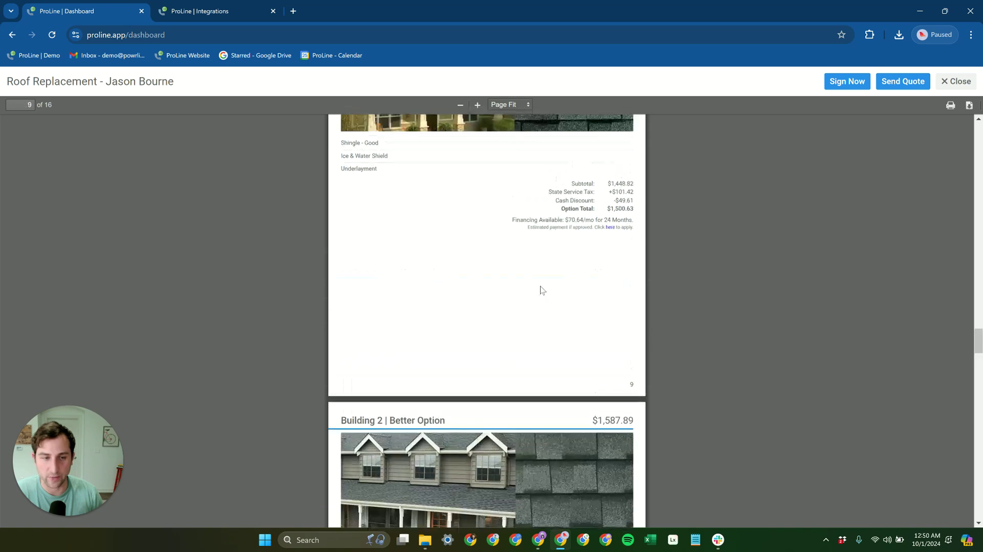
scroll(543, 296, up, 18)
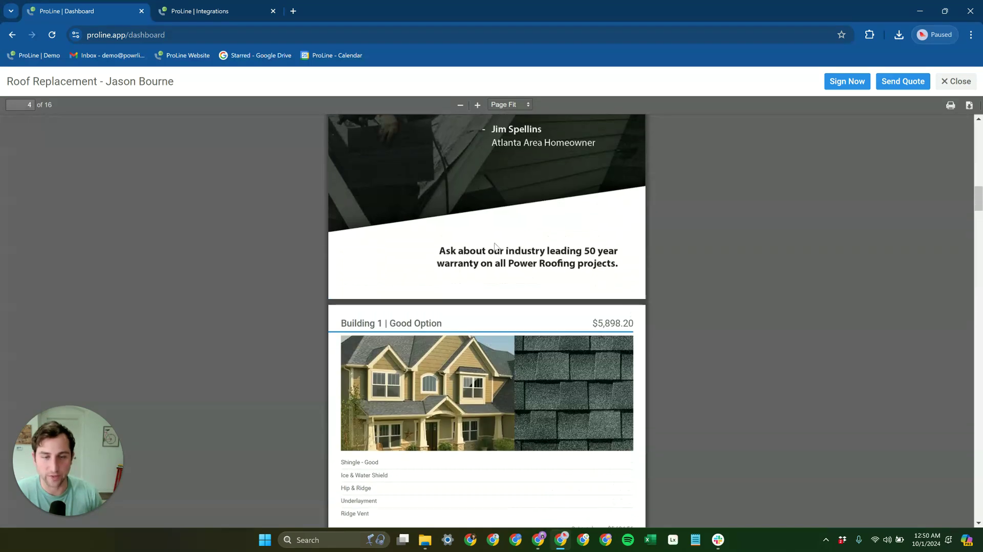
scroll(426, 311, down, 14)
scroll(426, 311, down, 20)
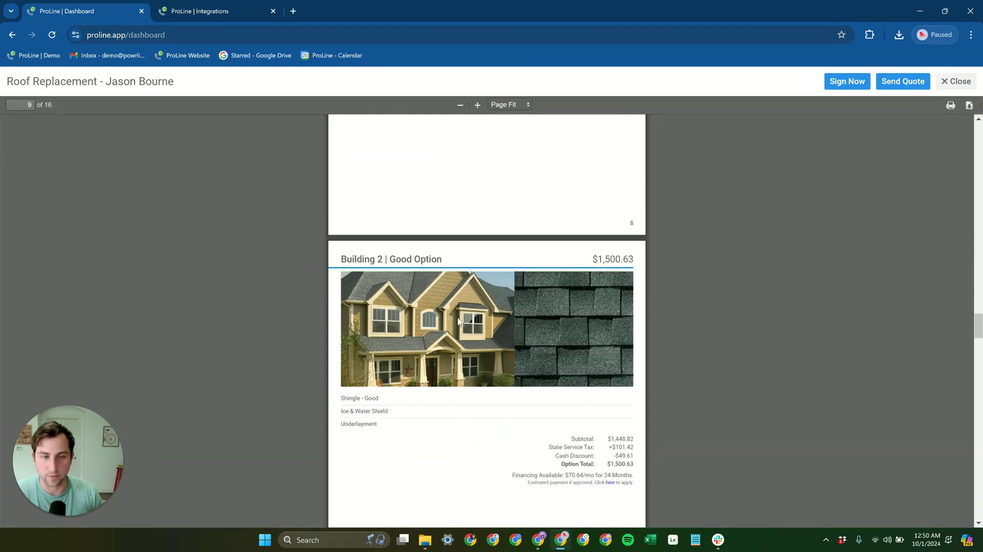
scroll(472, 289, down, 15)
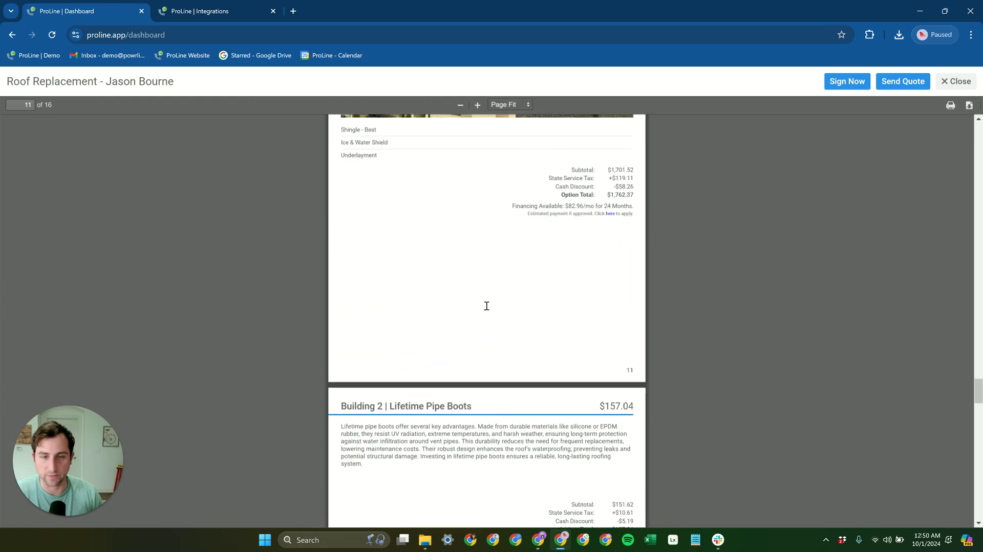
drag(977, 423, 977, 453)
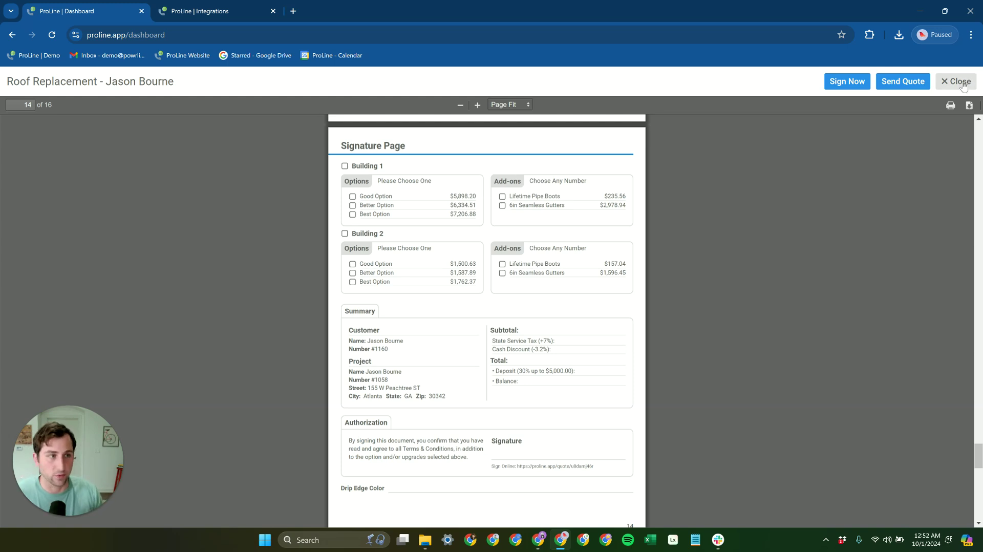
Close the quote PDF preview to return to the project's quote list.
click(956, 82)
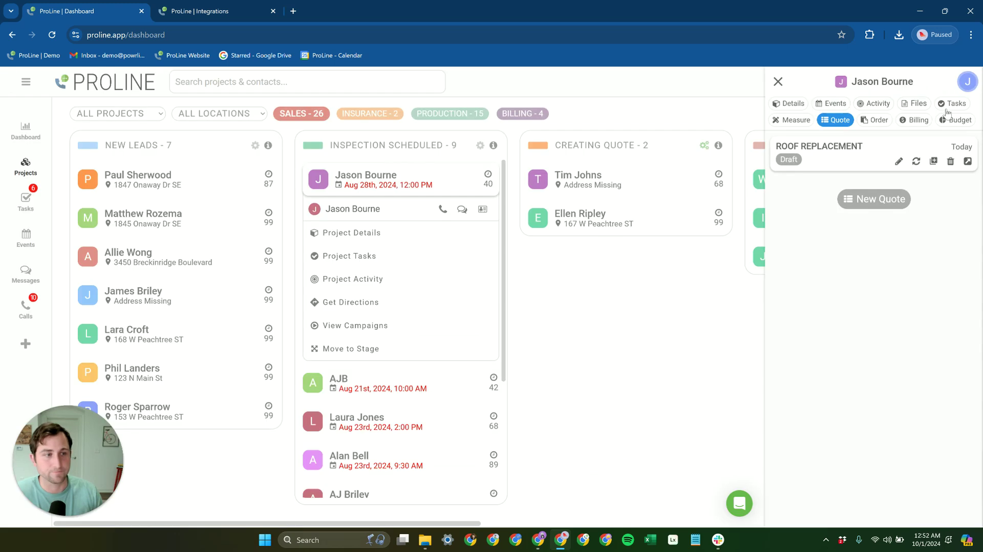
click(876, 121)
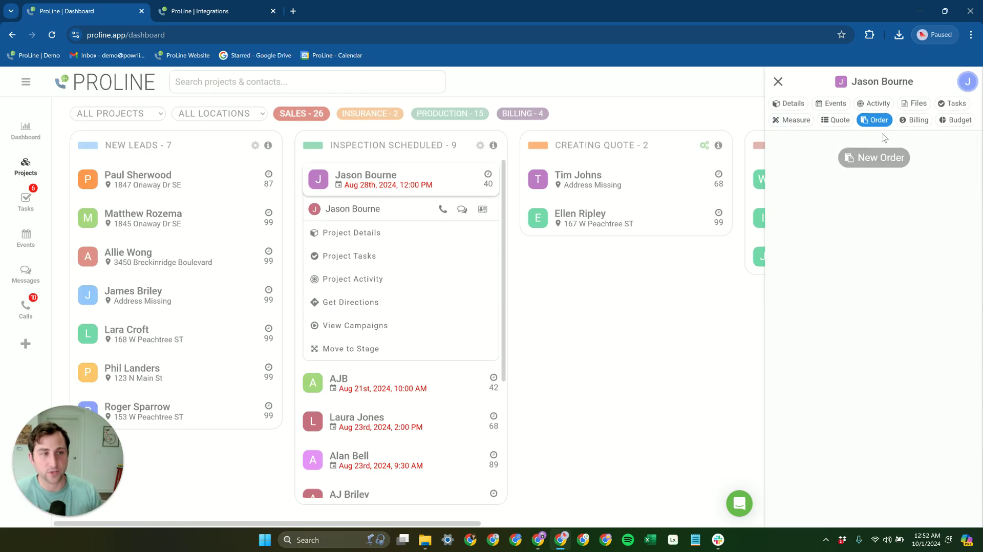
click(839, 122)
click(863, 122)
click(842, 121)
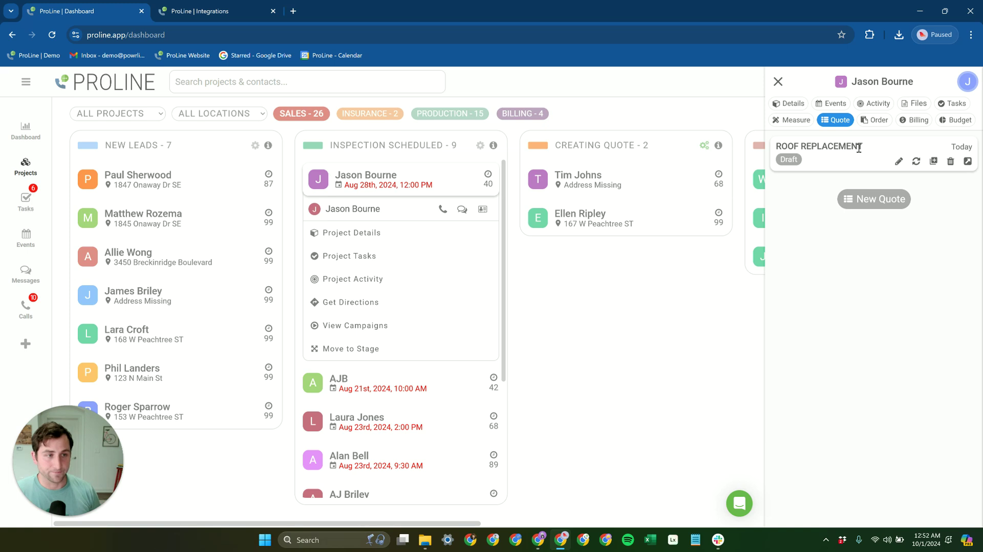
Review the Eagleview integration's Steps 1–3 mappings and report types, then return to the dashboard.
click(237, 10)
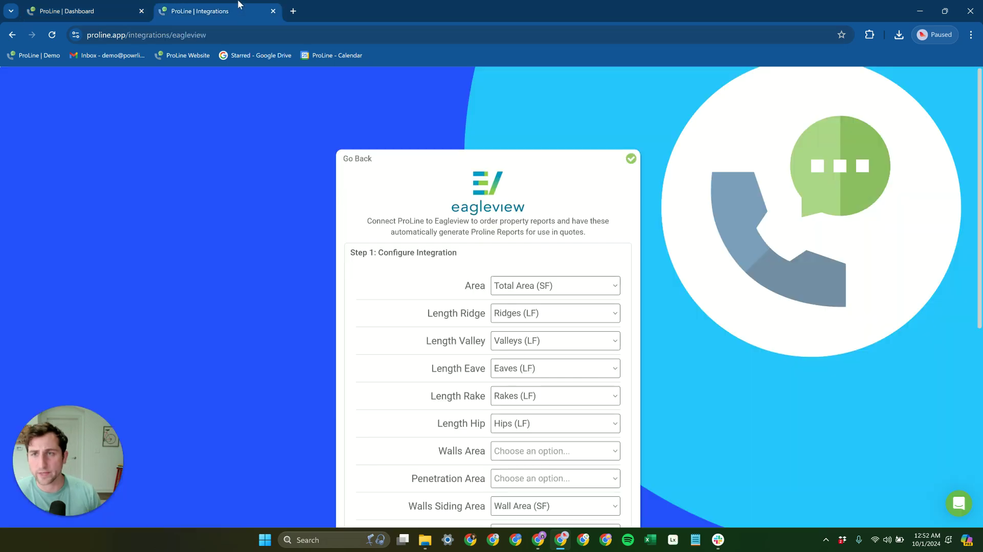
scroll(544, 185, down, 7)
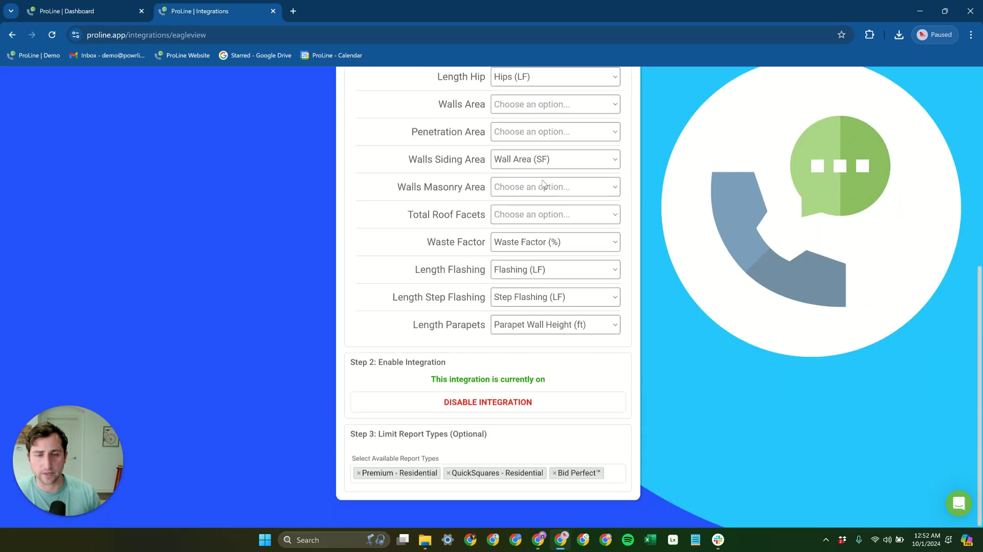
scroll(546, 184, up, 7)
scroll(607, 195, down, 3)
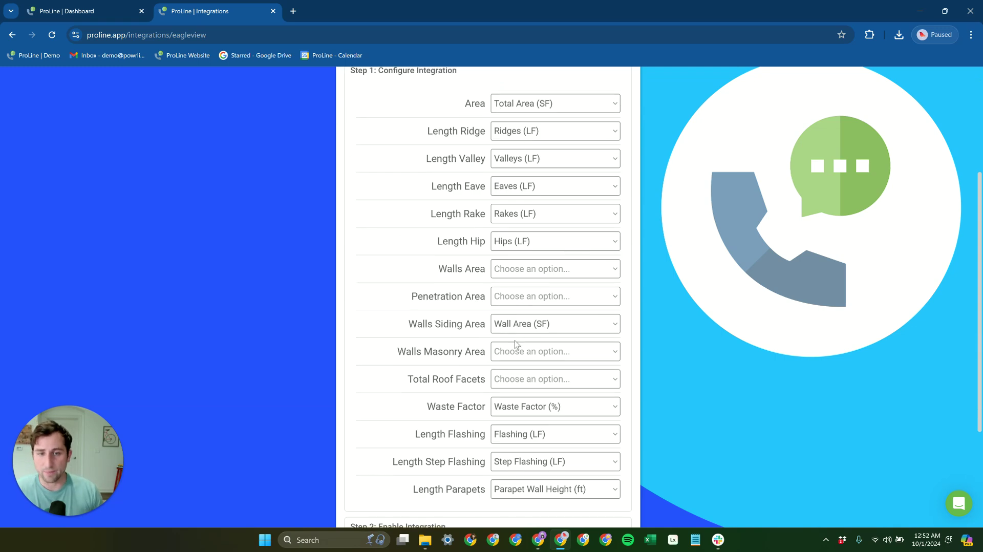
scroll(515, 344, down, 3)
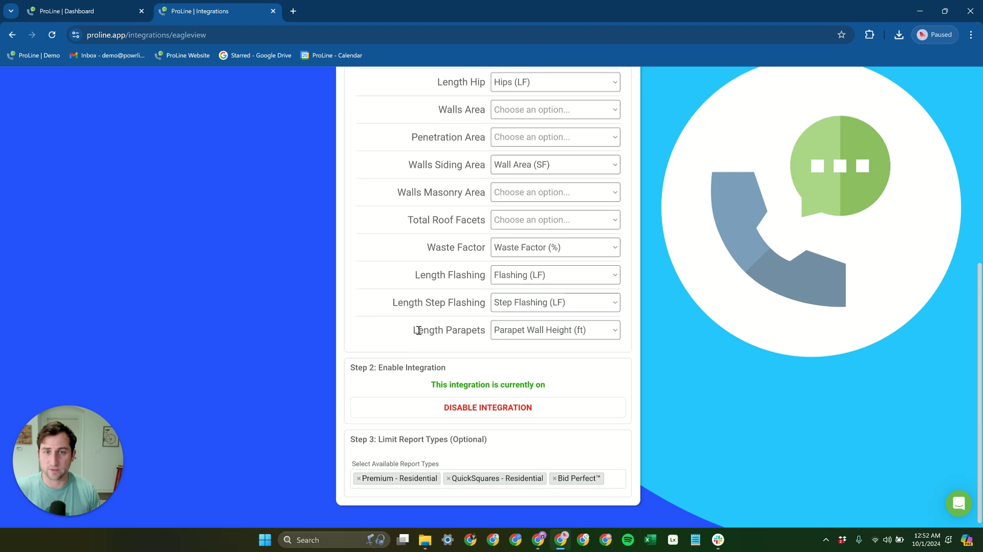
scroll(438, 332, up, 5)
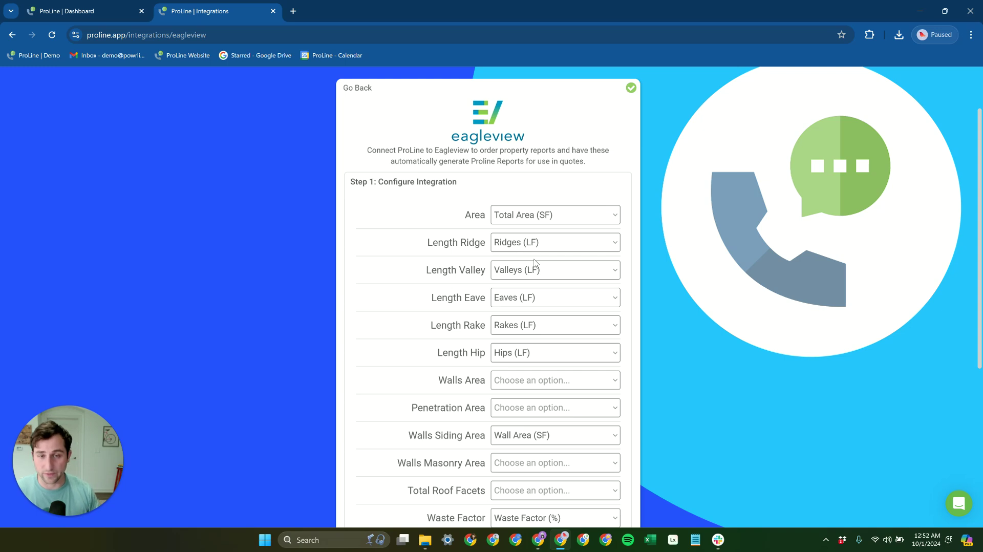
scroll(441, 307, down, 3)
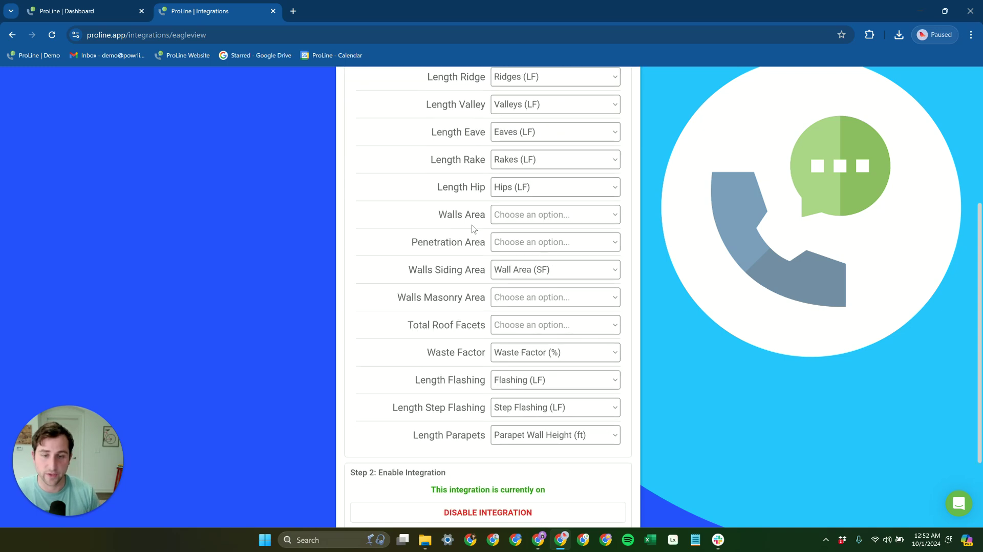
scroll(455, 192, up, 4)
scroll(546, 194, down, 5)
scroll(550, 210, up, 2)
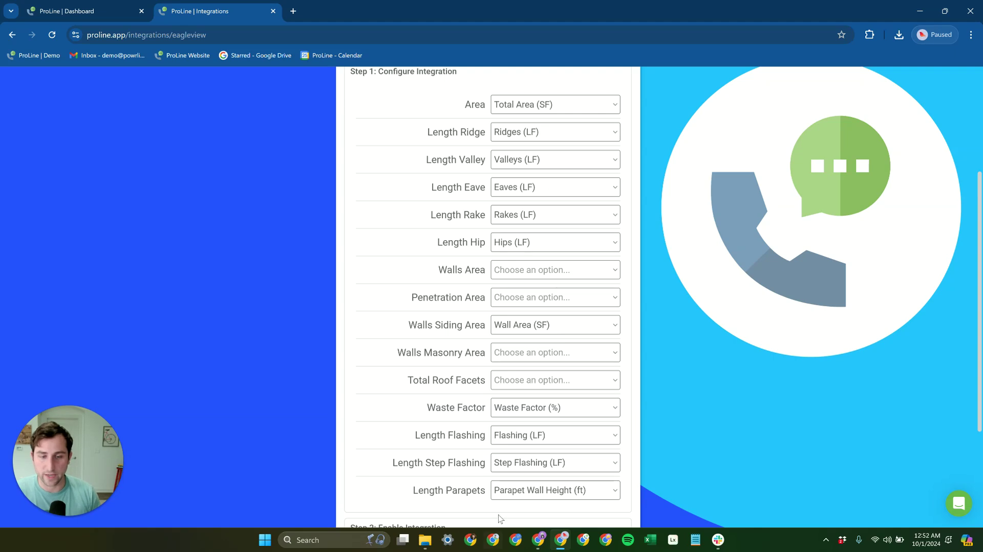
scroll(481, 486, down, 3)
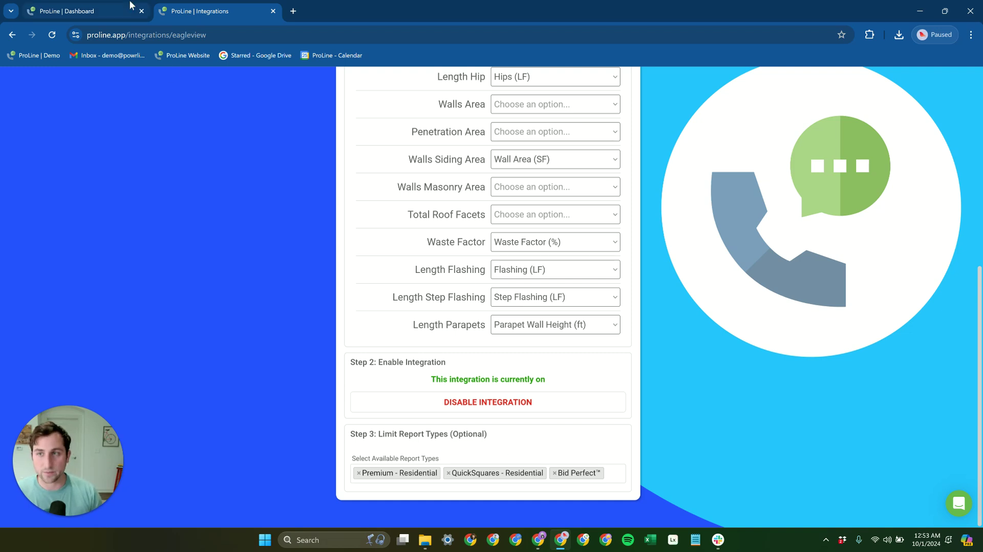
click(77, 10)
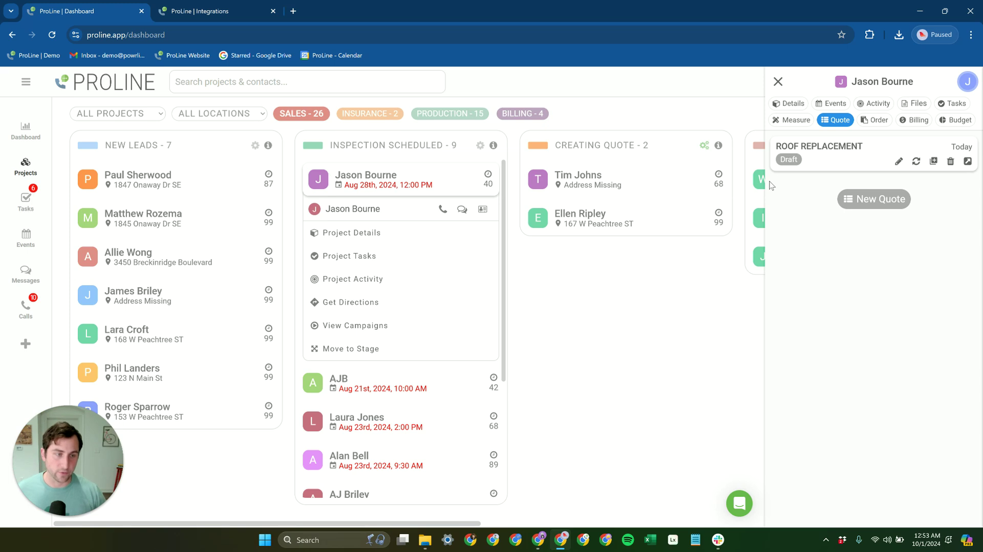